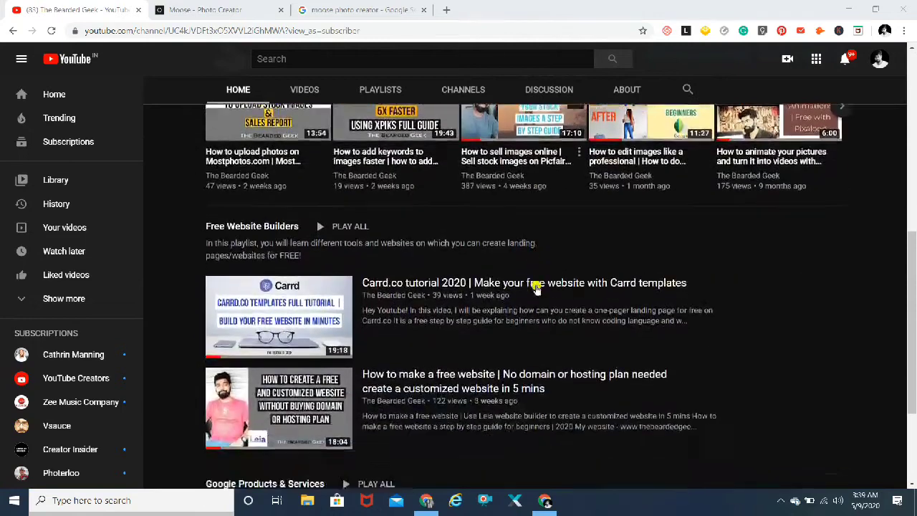
scroll(536, 286, down, 1)
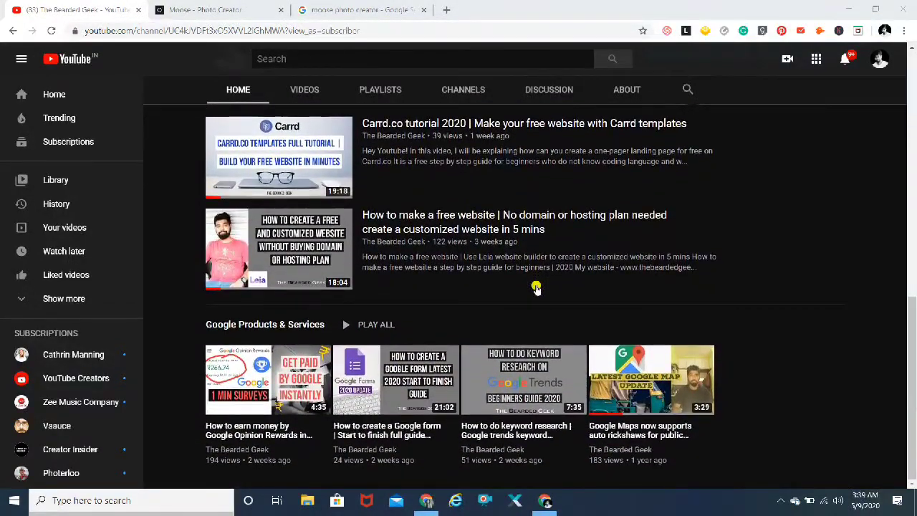
scroll(536, 287, up, 4)
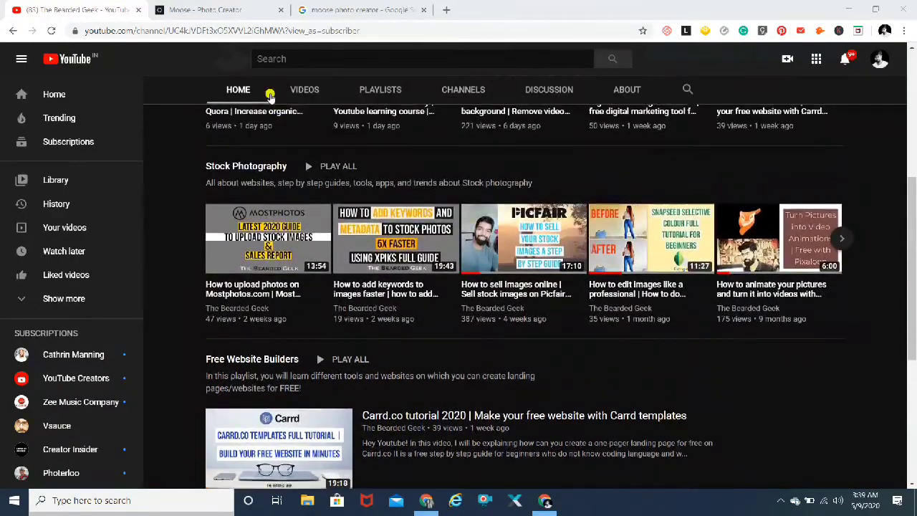
Open the Icons8 Free Stock Photos page from the "moose photo creator" Google search results
click(351, 13)
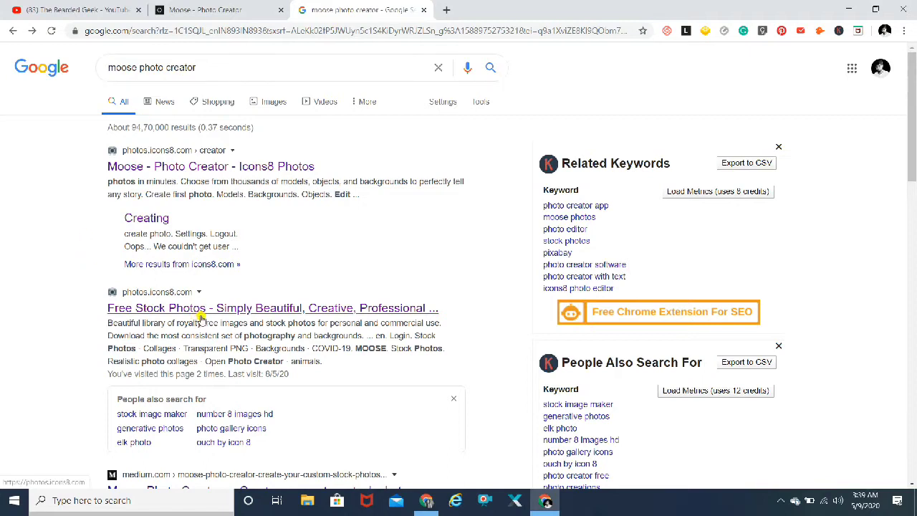
click(274, 308)
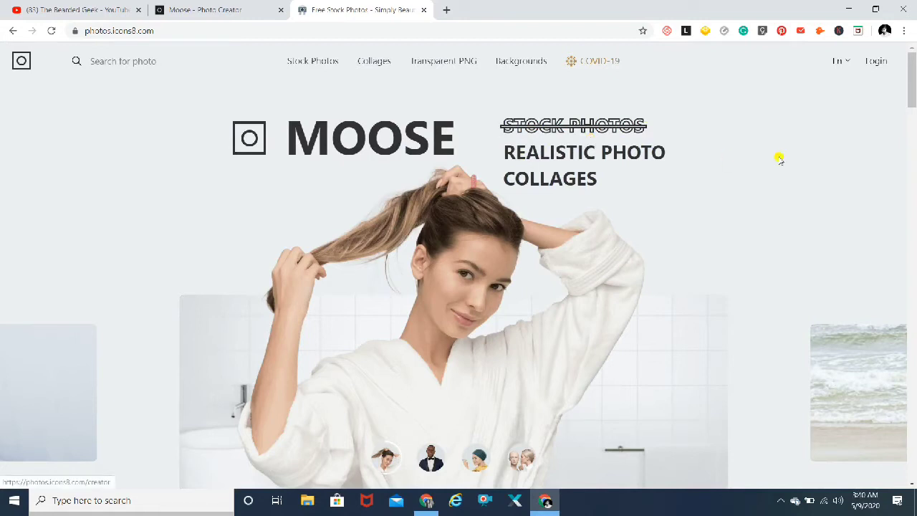
Open the Photo Creator link from the page footer's Apps list in a new browser tab and switch to that tab
scroll(914, 113, down, 3)
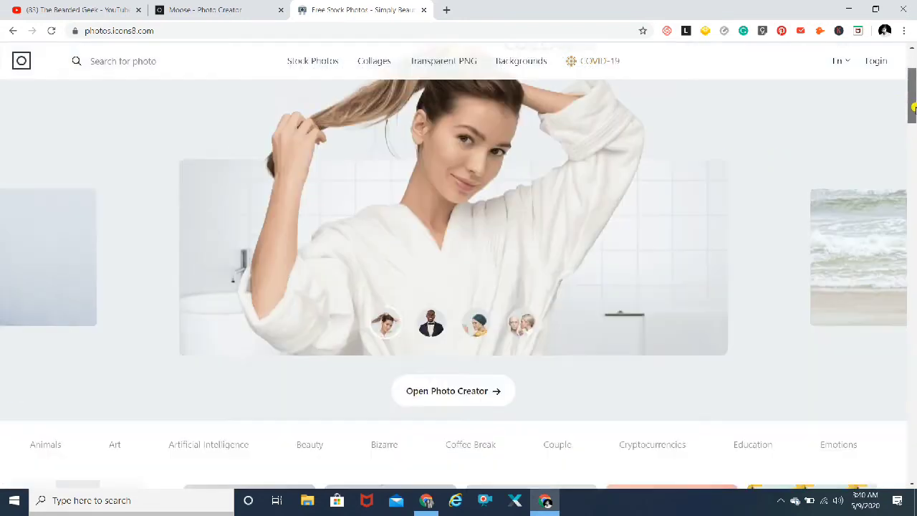
drag(915, 115, 914, 170)
scroll(568, 286, down, 2)
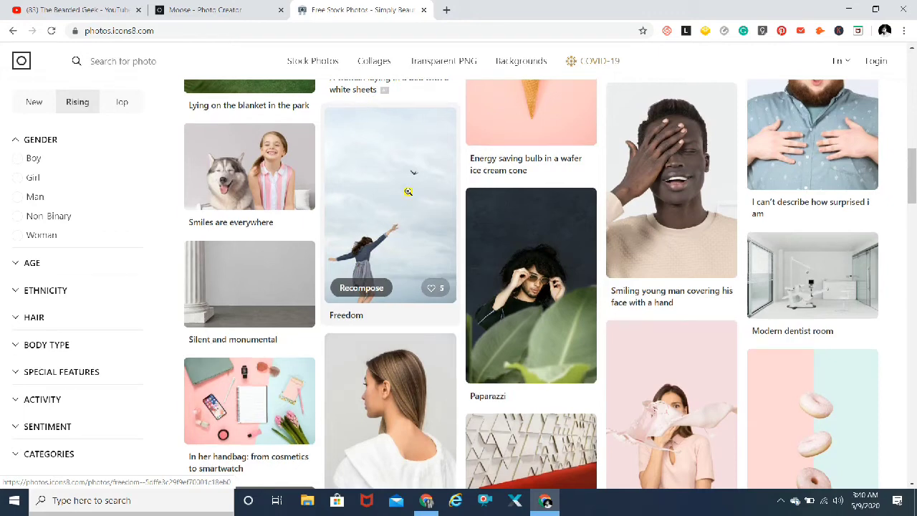
scroll(408, 191, down, 7)
scroll(408, 192, down, 10)
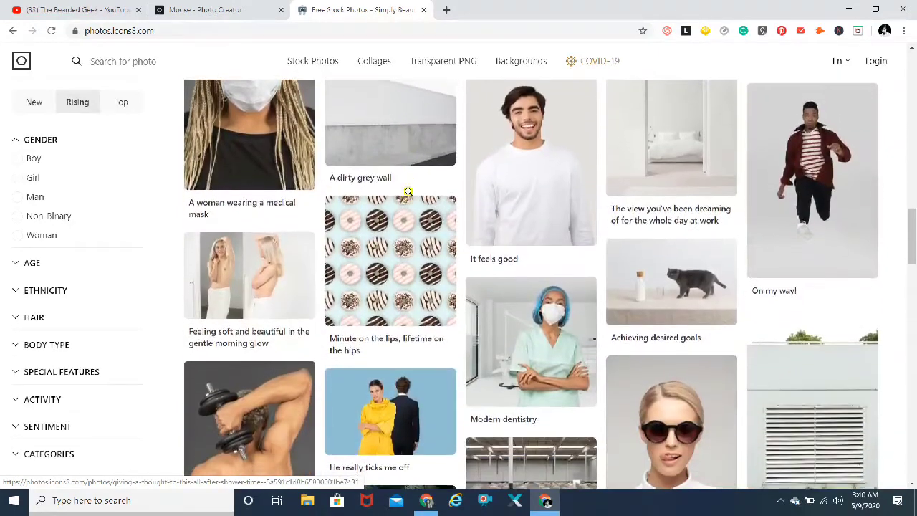
scroll(408, 192, down, 15)
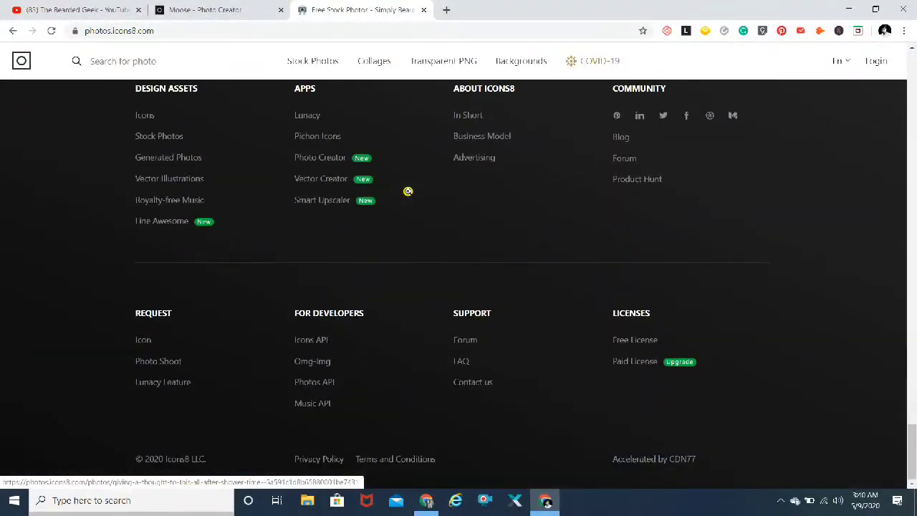
scroll(408, 192, up, 1)
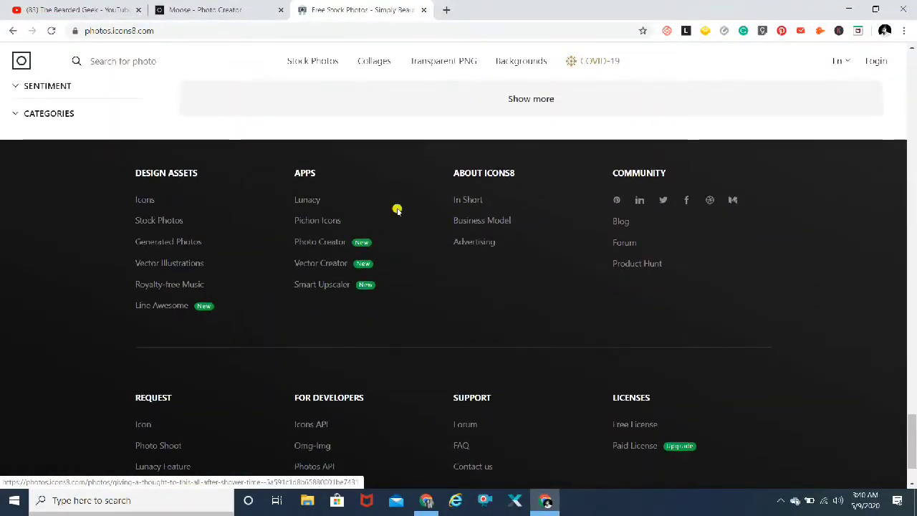
right_click(333, 247)
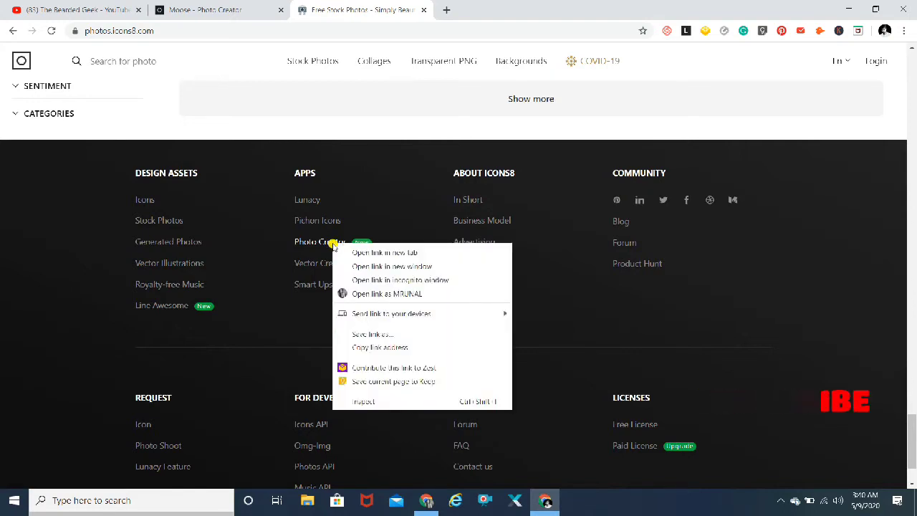
click(274, 265)
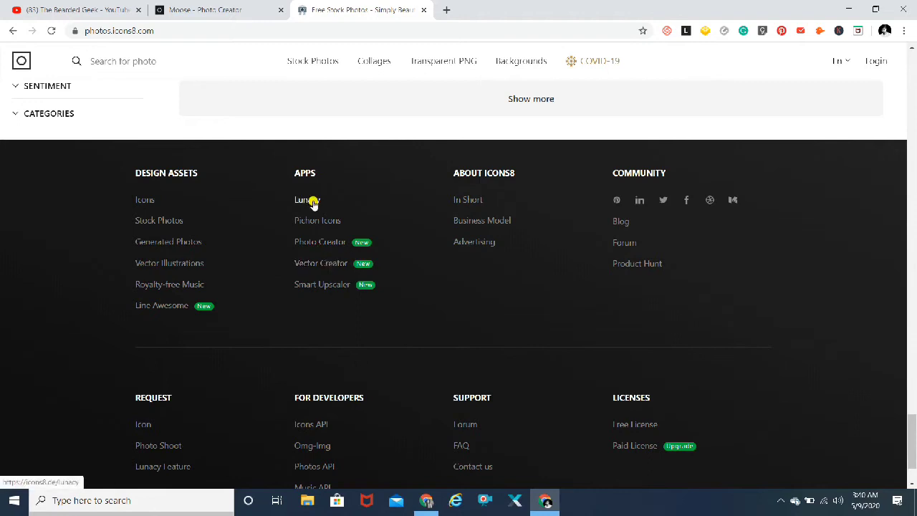
right_click(329, 244)
click(382, 251)
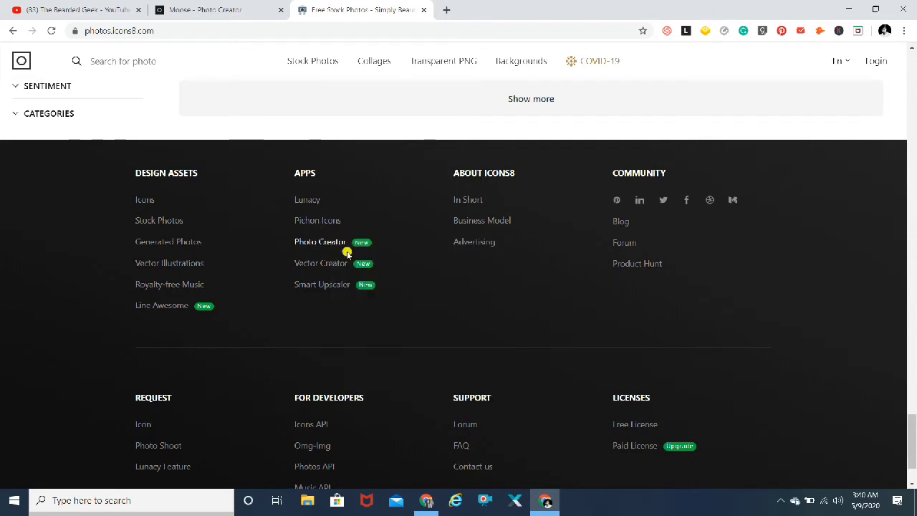
click(479, 9)
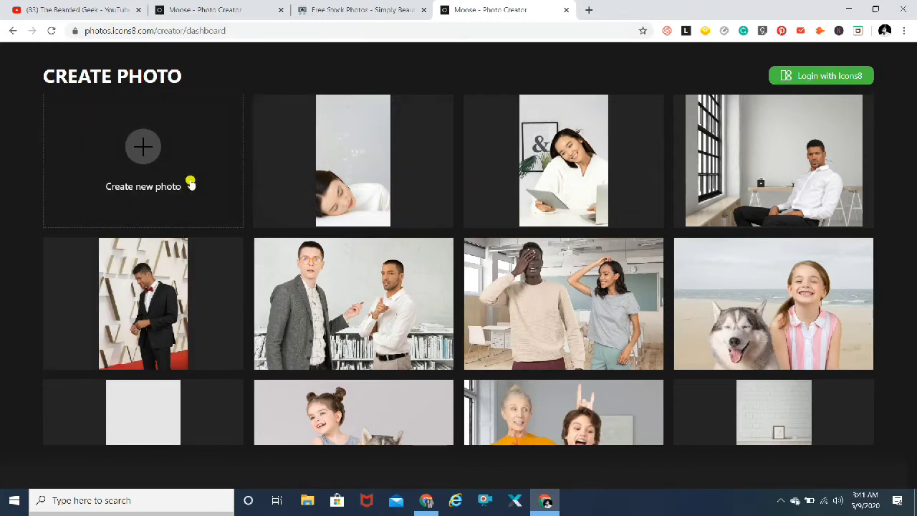
Create a new photo with the model of two women in towels and face masks, and view the object and background libraries
click(143, 151)
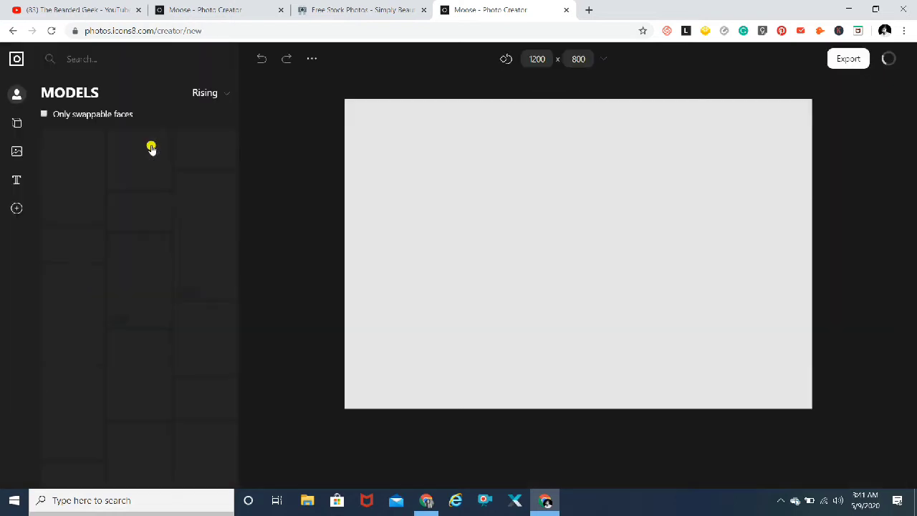
click(151, 148)
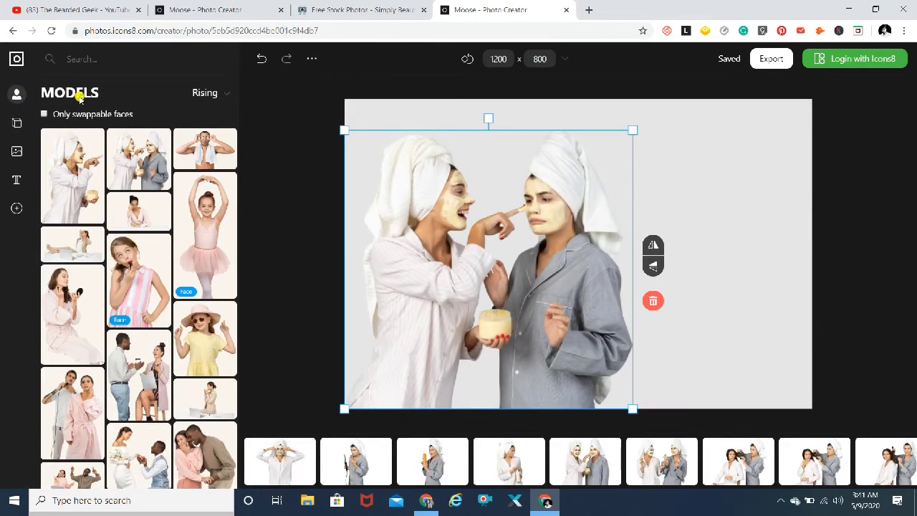
click(15, 123)
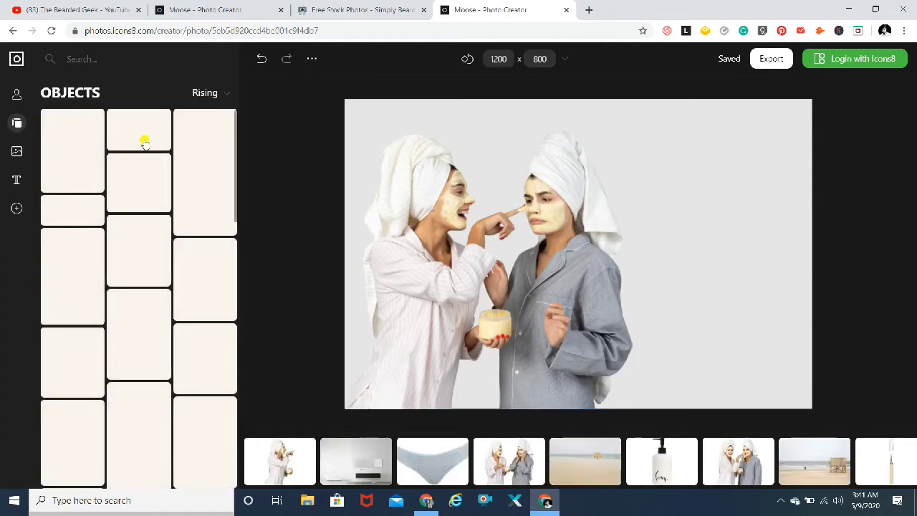
click(17, 152)
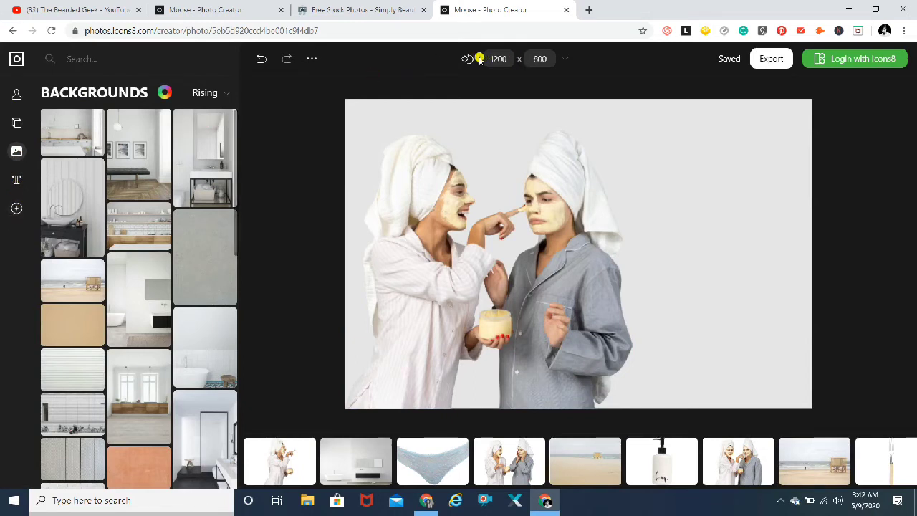
Set the canvas format to Wide 16:9 and delete the model of the two women from it
click(566, 60)
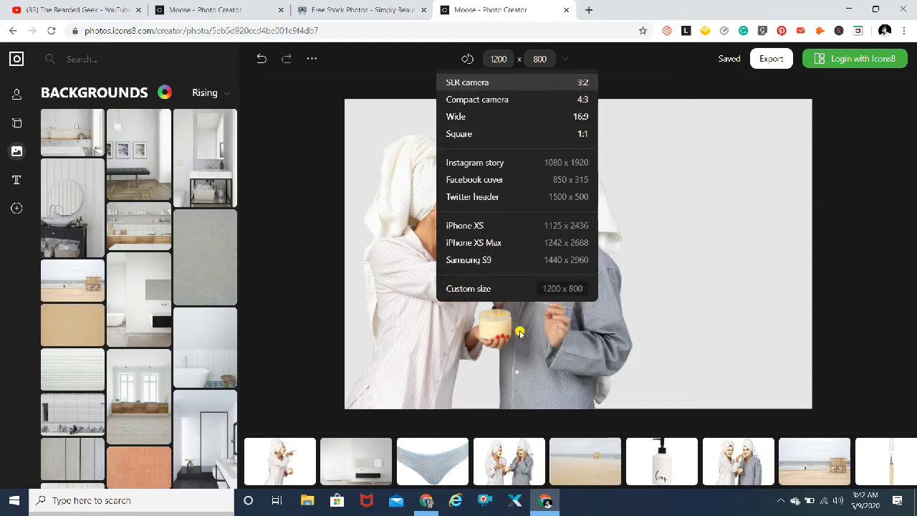
click(549, 120)
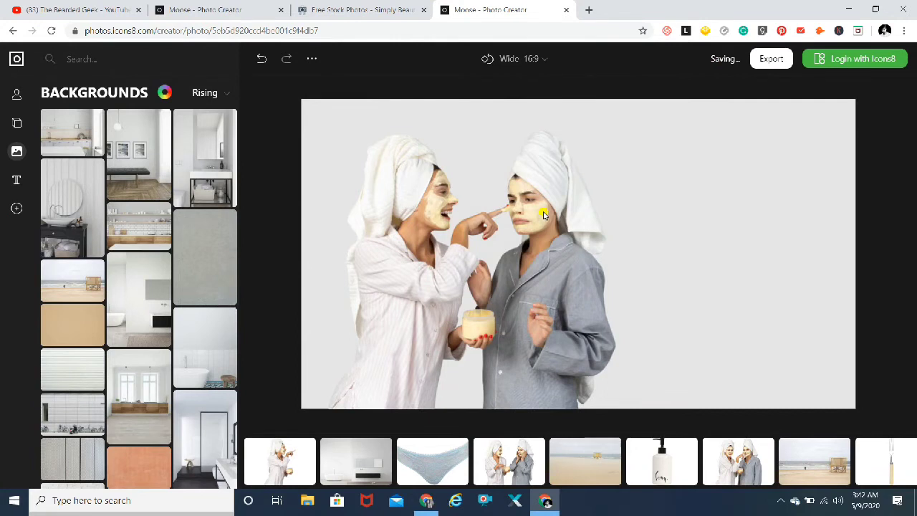
click(401, 242)
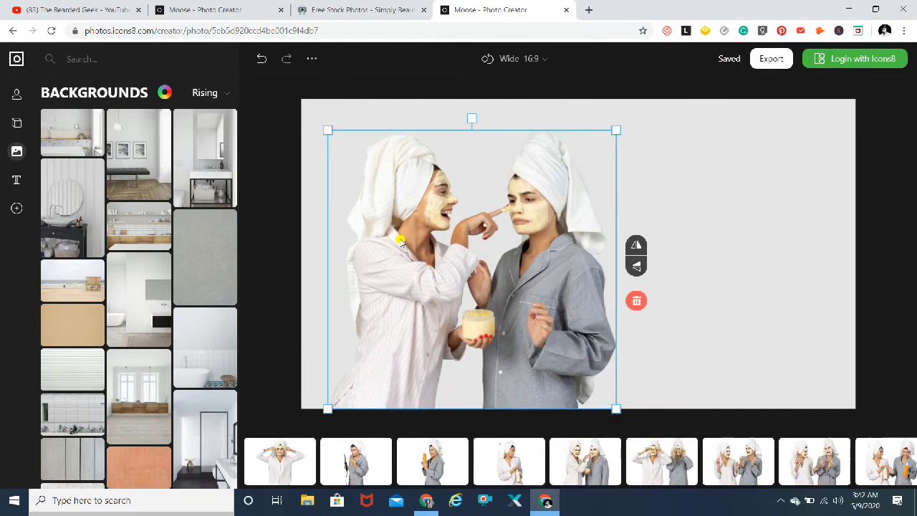
key(Delete)
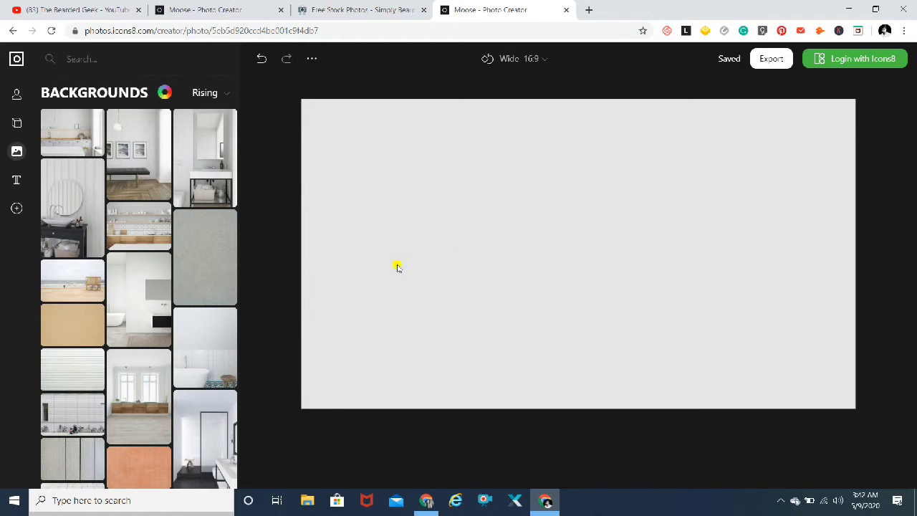
Search the model library for "mother and baby"
click(16, 95)
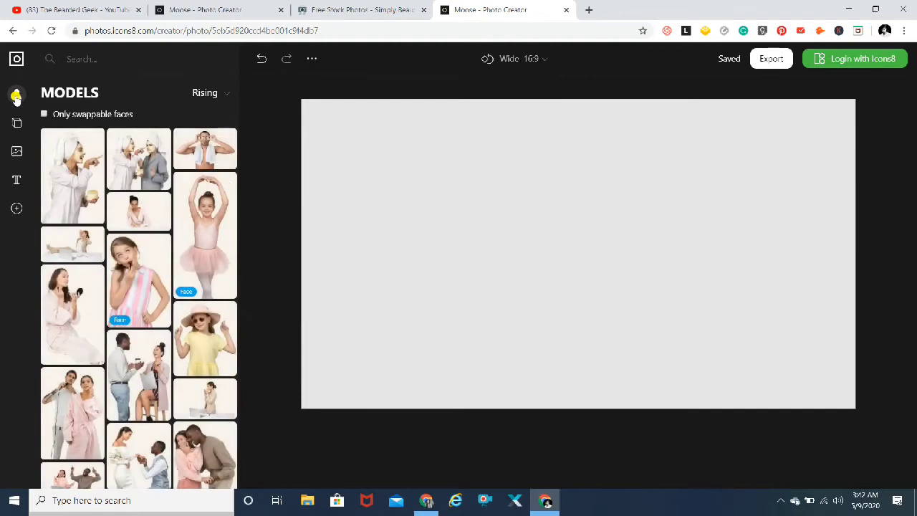
mouse_move(184, 309)
scroll(187, 313, down, 5)
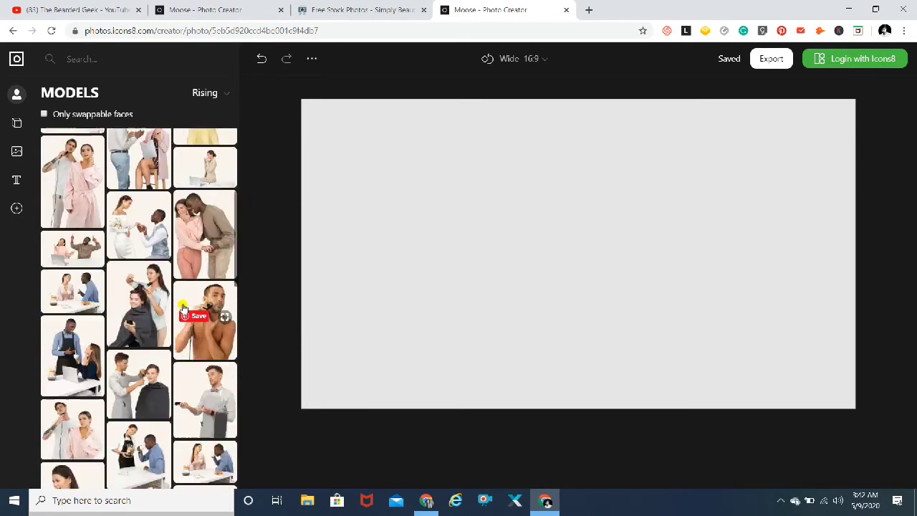
scroll(197, 316, up, 5)
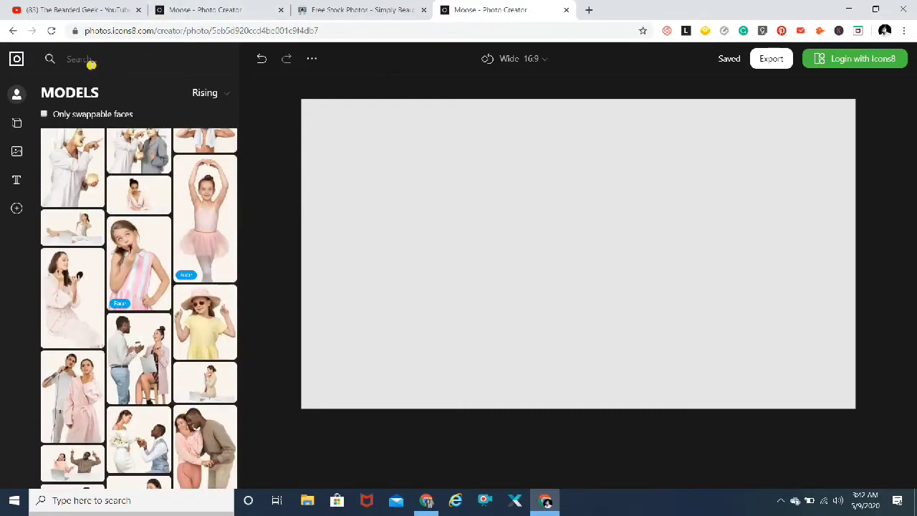
click(94, 59)
text(mother)
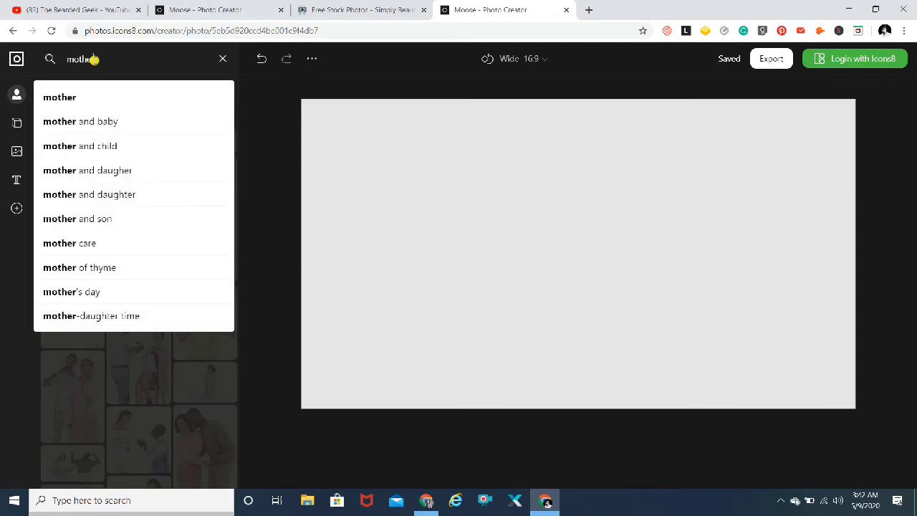
key(Down)
key(Down)
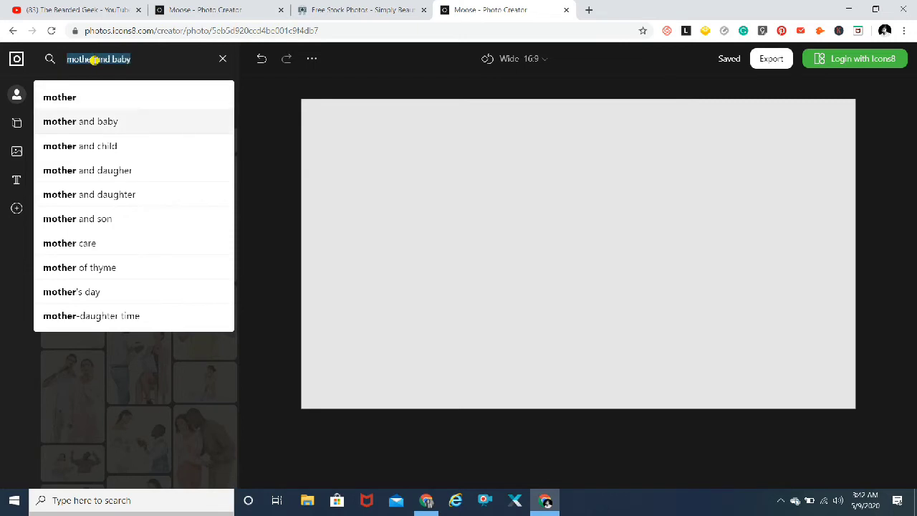
key(Return)
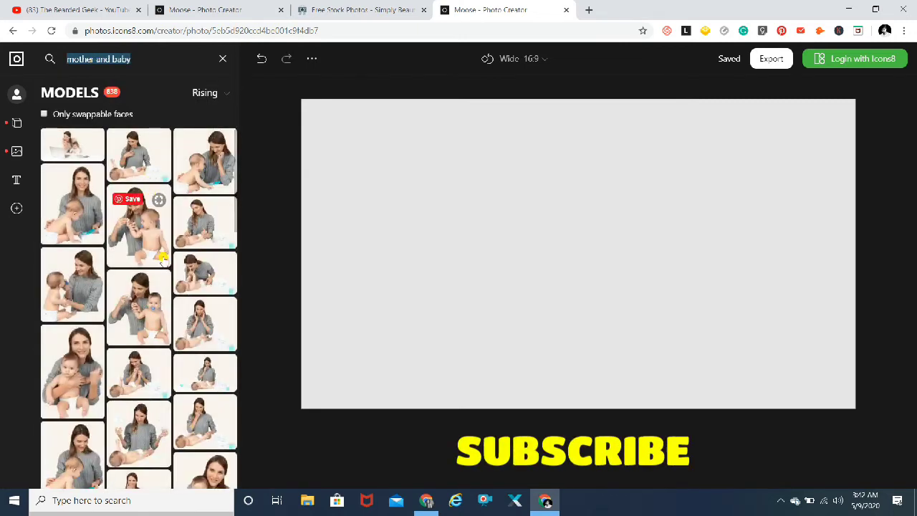
Add the model of a mother in a grey sweater lifting her baby and shift it slightly right on the canvas
scroll(163, 259, down, 3)
scroll(163, 259, down, 5)
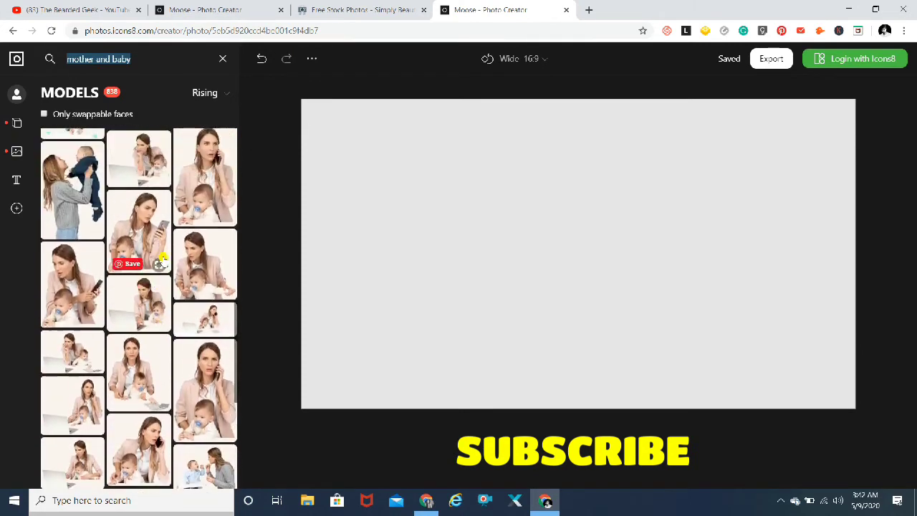
click(84, 204)
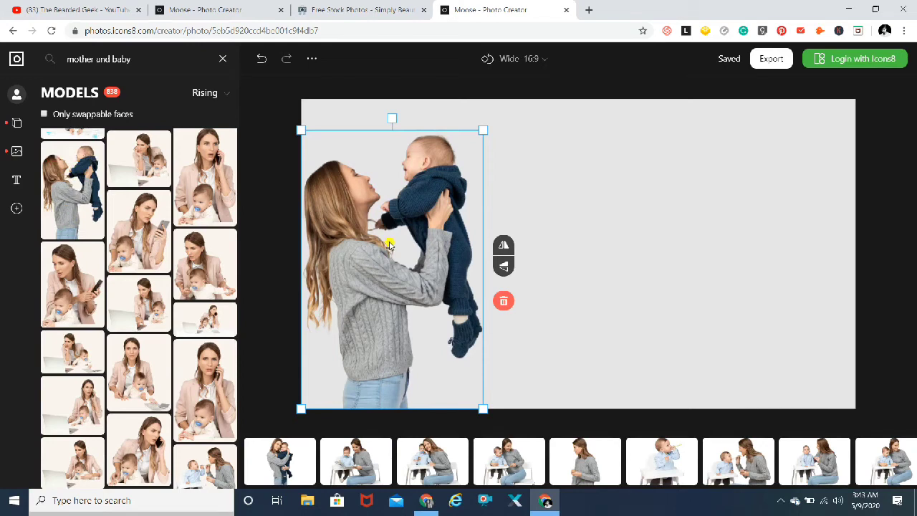
drag(389, 243, 432, 243)
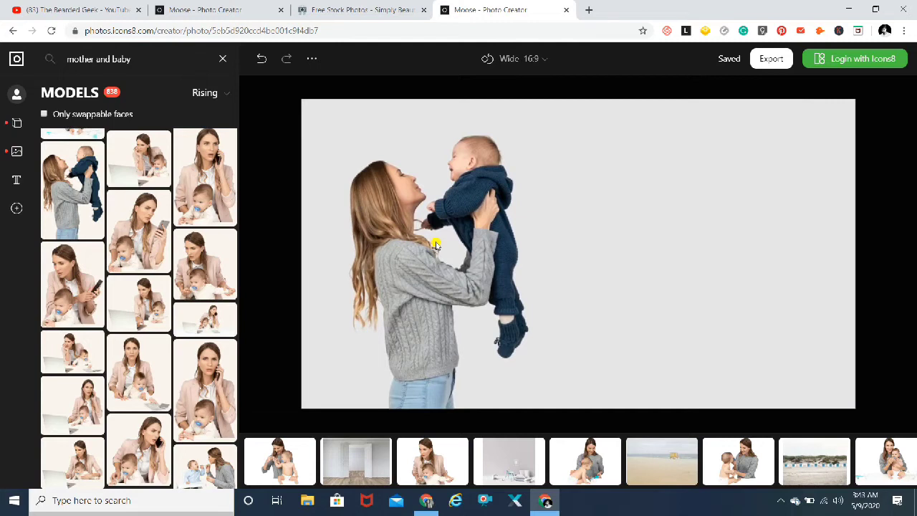
click(659, 261)
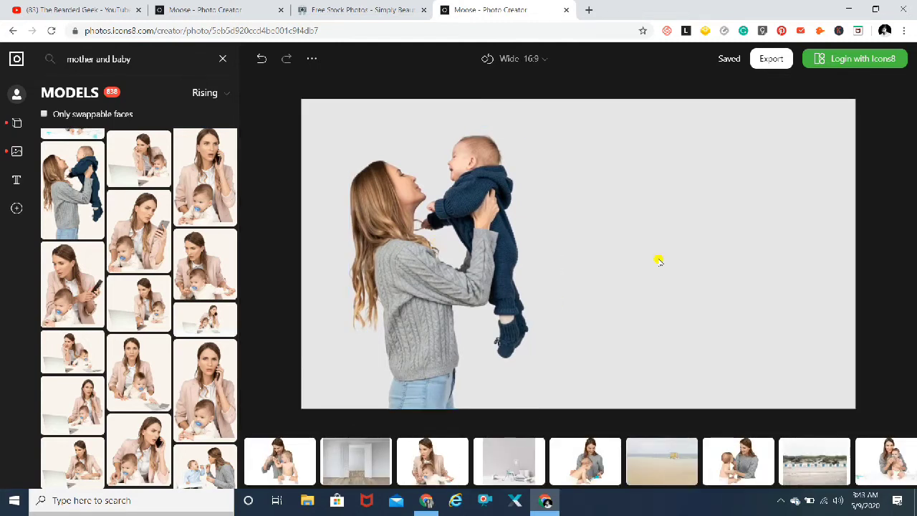
Look through the objects, backgrounds and text styles offered for the "mother and baby" search, and return to the objects
click(18, 122)
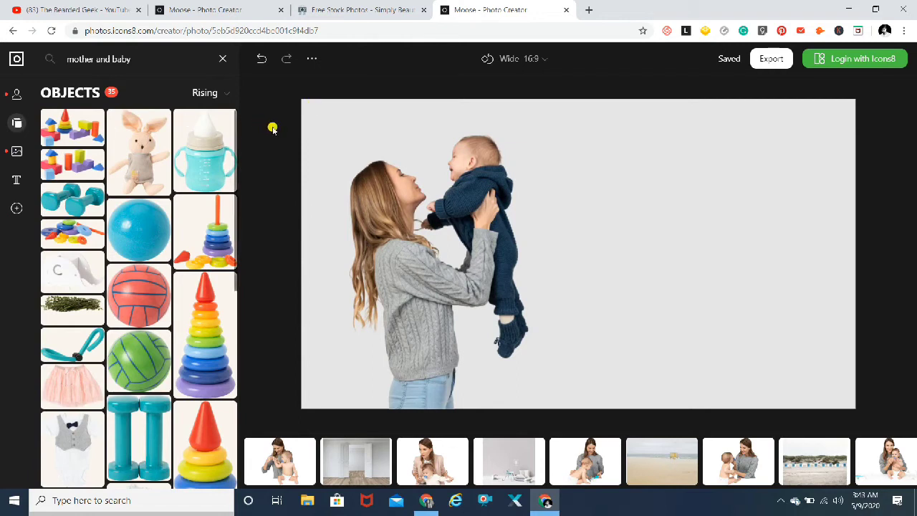
click(17, 154)
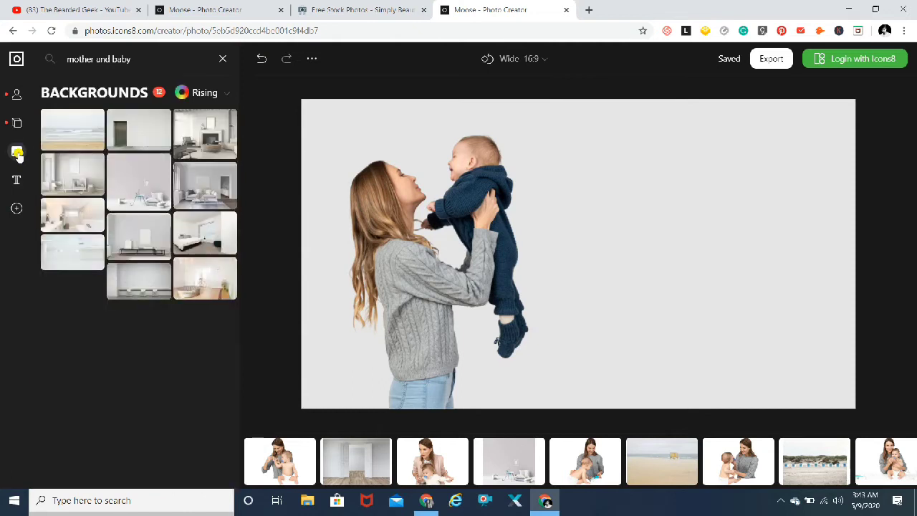
click(15, 182)
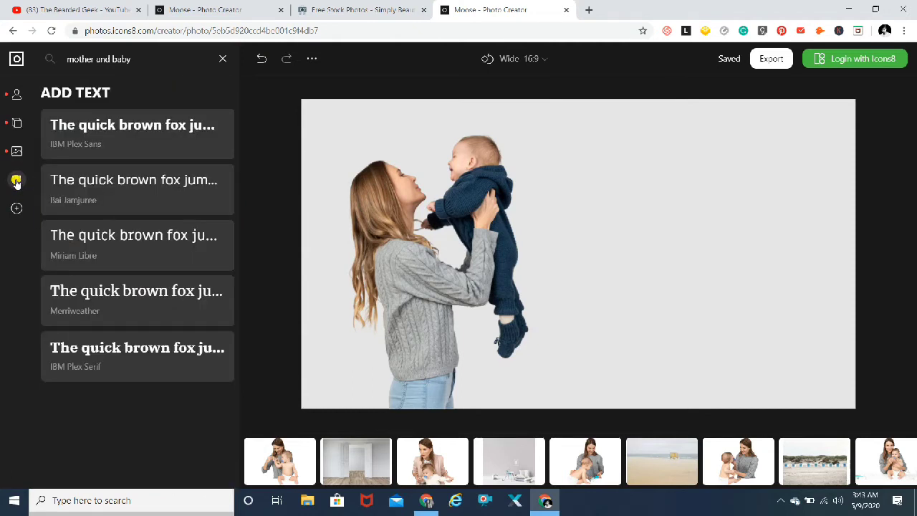
click(15, 123)
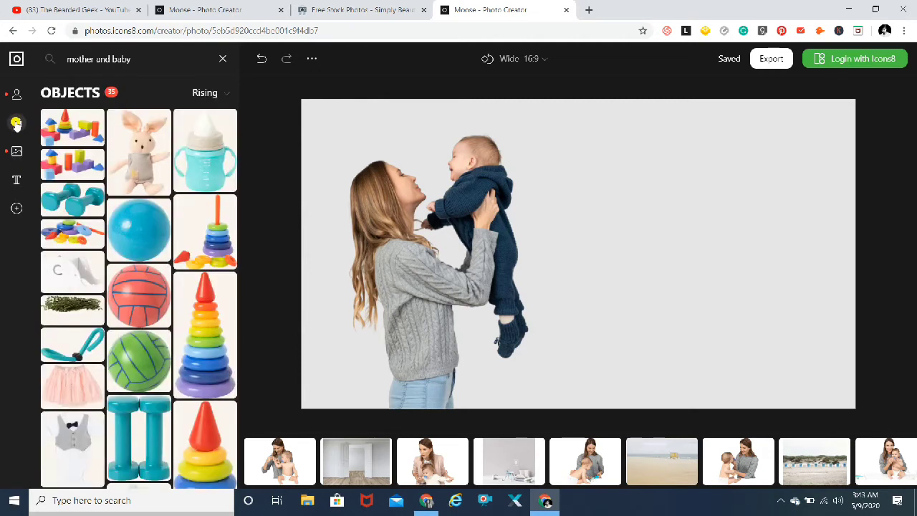
Look through the models, objects and backgrounds offered for the "mother and baby" search
click(16, 95)
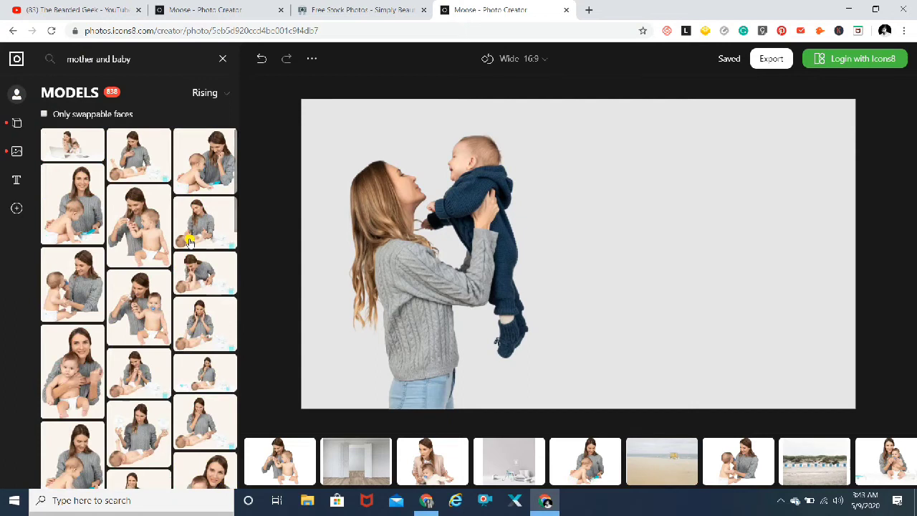
scroll(189, 243, down, 1)
scroll(190, 242, down, 1)
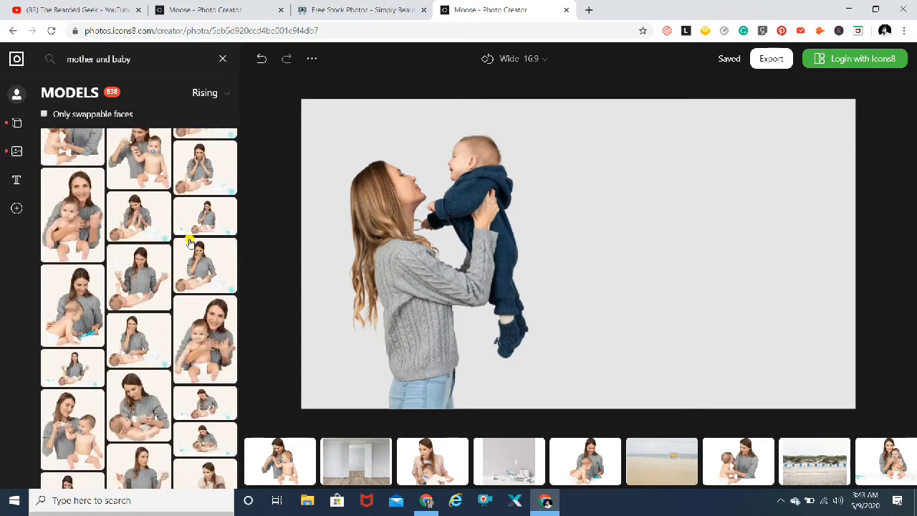
scroll(190, 243, up, 2)
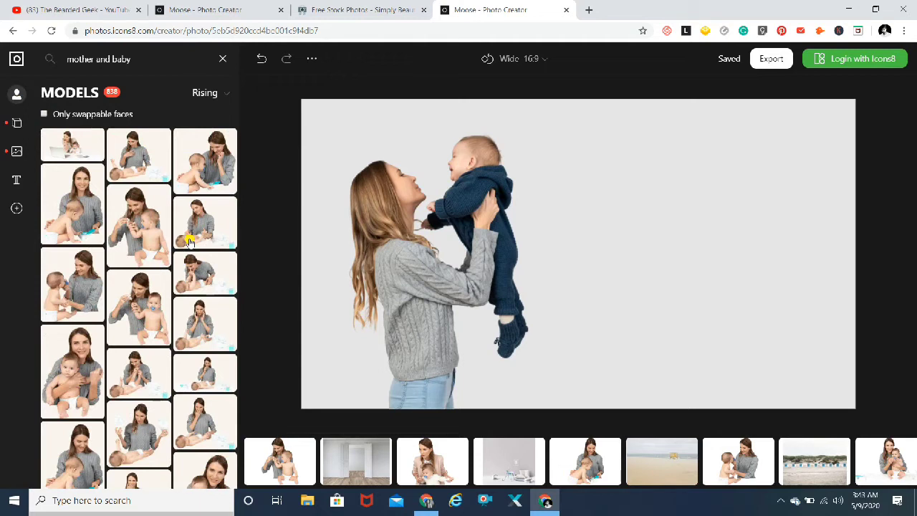
click(15, 124)
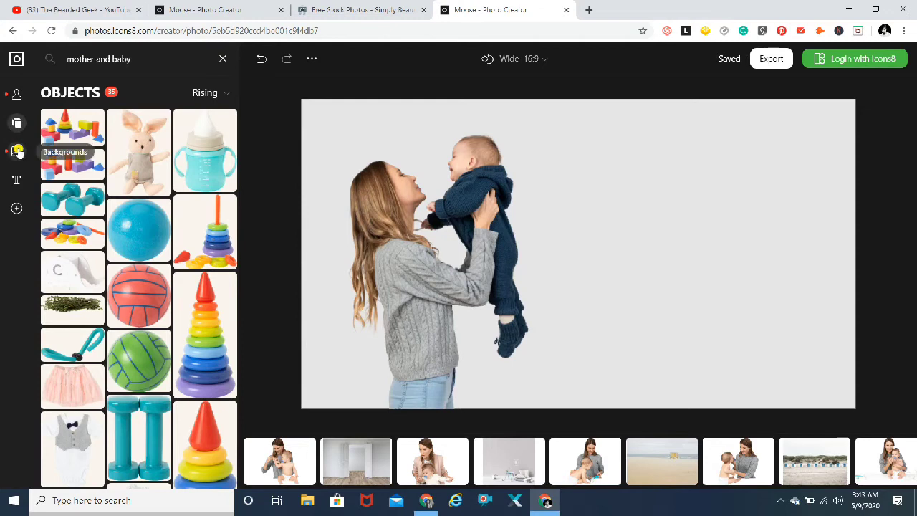
click(18, 151)
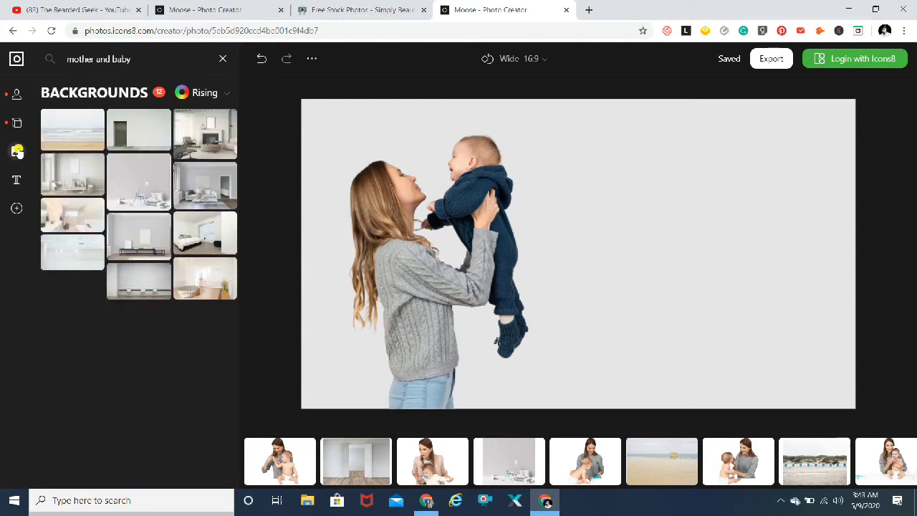
Clear the "mother and baby" search and browse the full collection of backgrounds
click(135, 63)
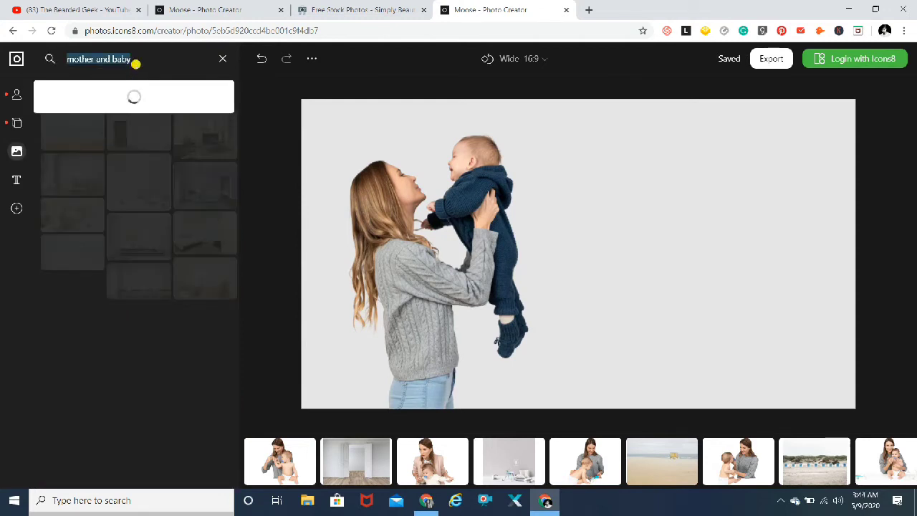
key(BackSpace)
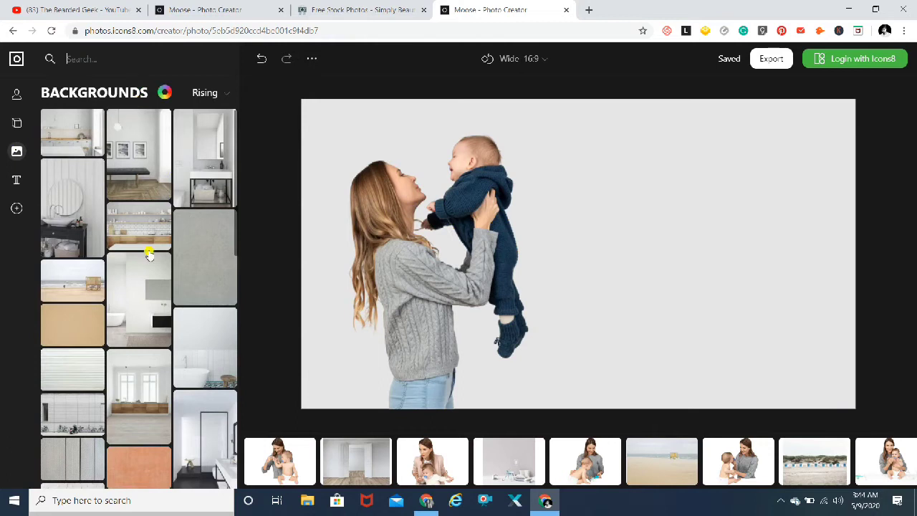
scroll(149, 255, down, 10)
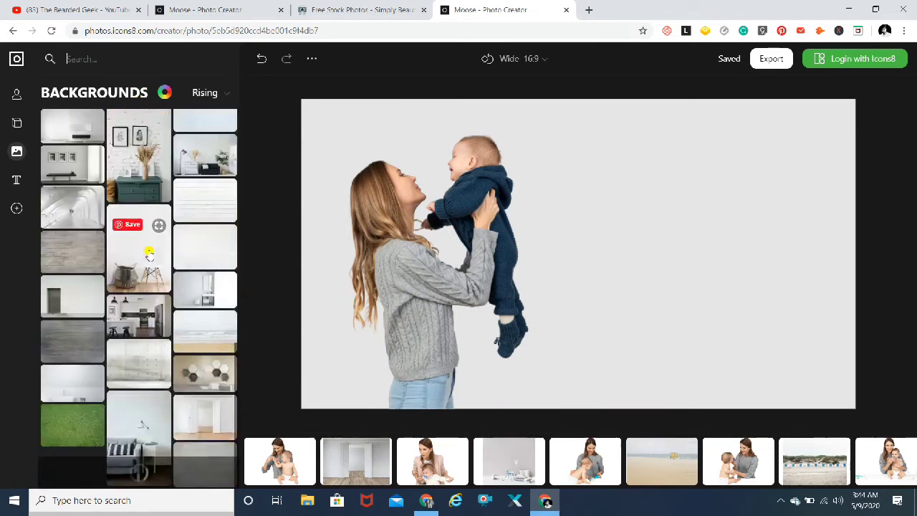
scroll(149, 255, down, 3)
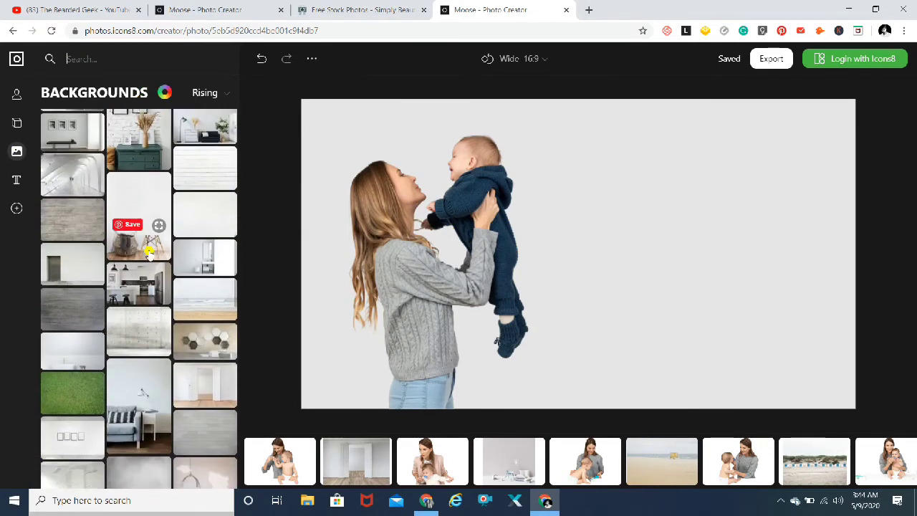
scroll(149, 255, up, 9)
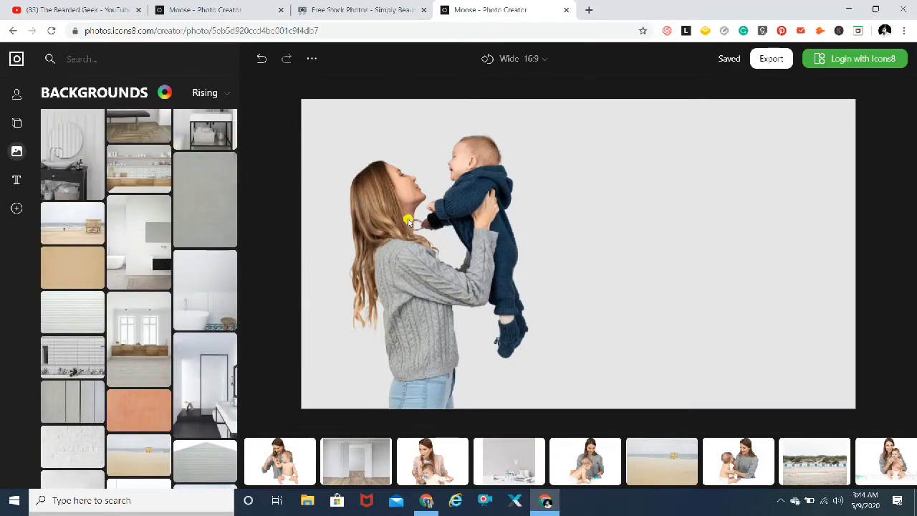
Review the available text styles and the export options for the collage, leaving without exporting
click(16, 180)
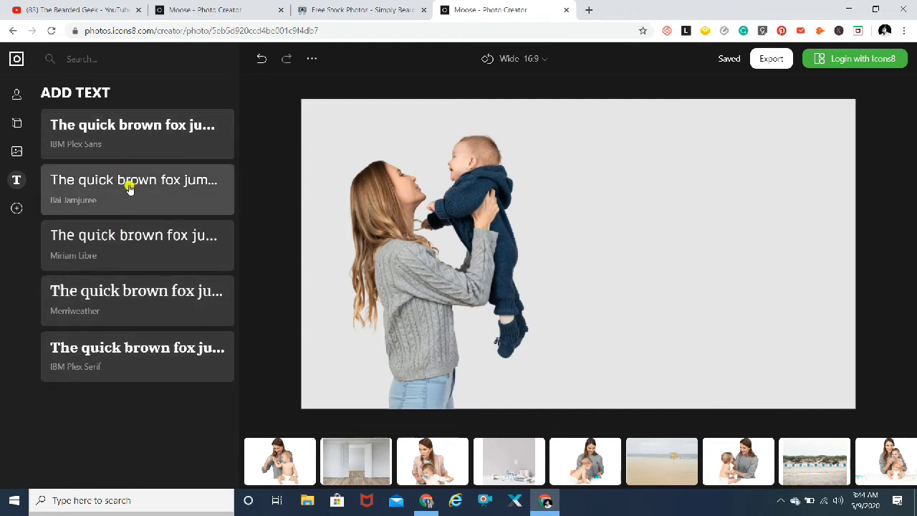
click(772, 59)
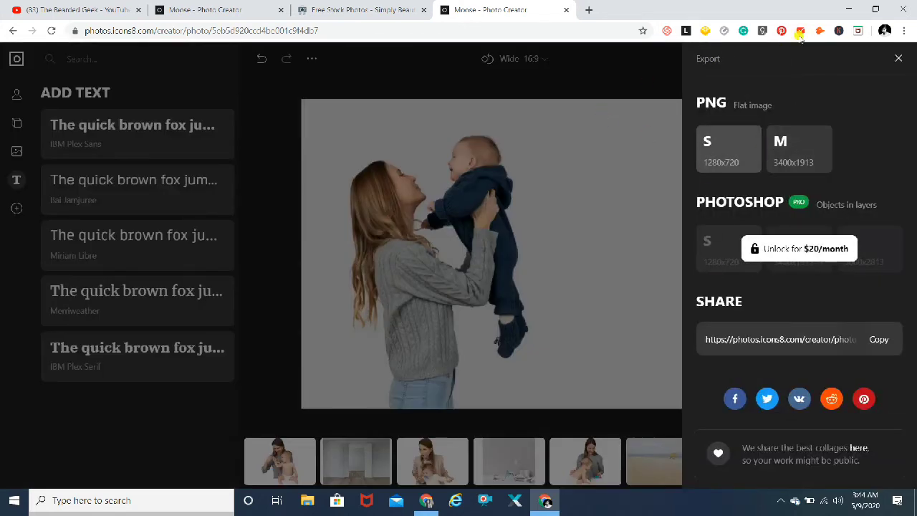
click(897, 61)
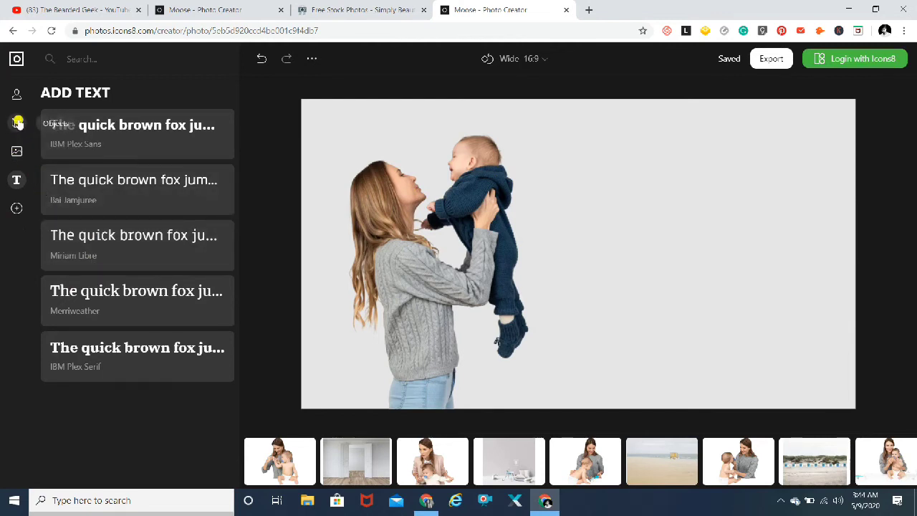
Search the models for "food" and delete the mother and baby from the canvas
click(17, 93)
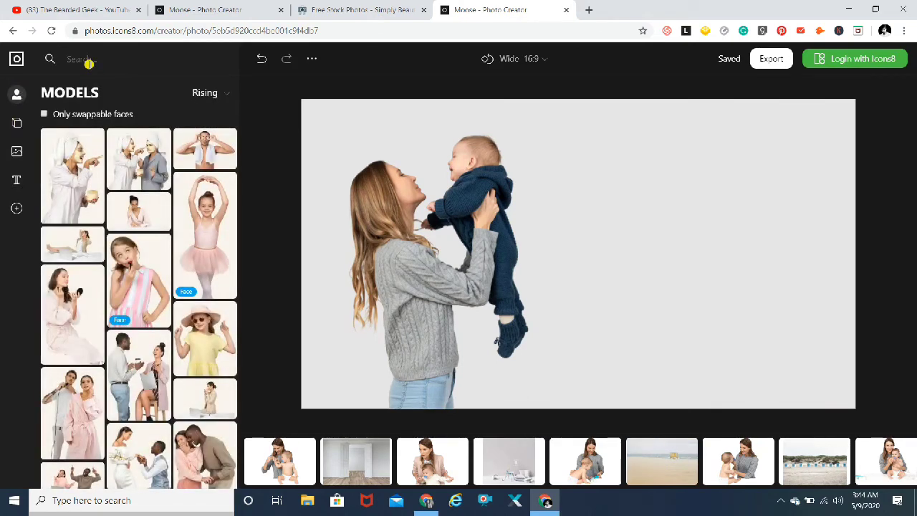
text(food)
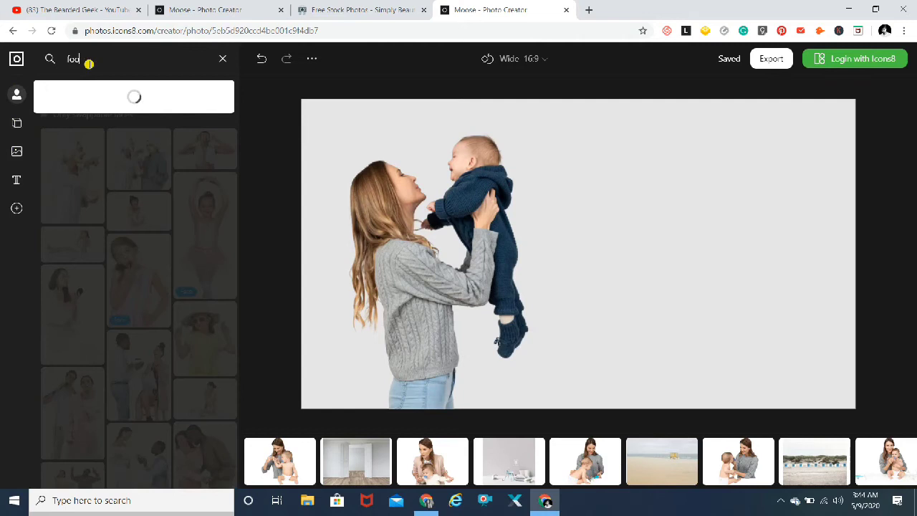
click(384, 246)
key(Delete)
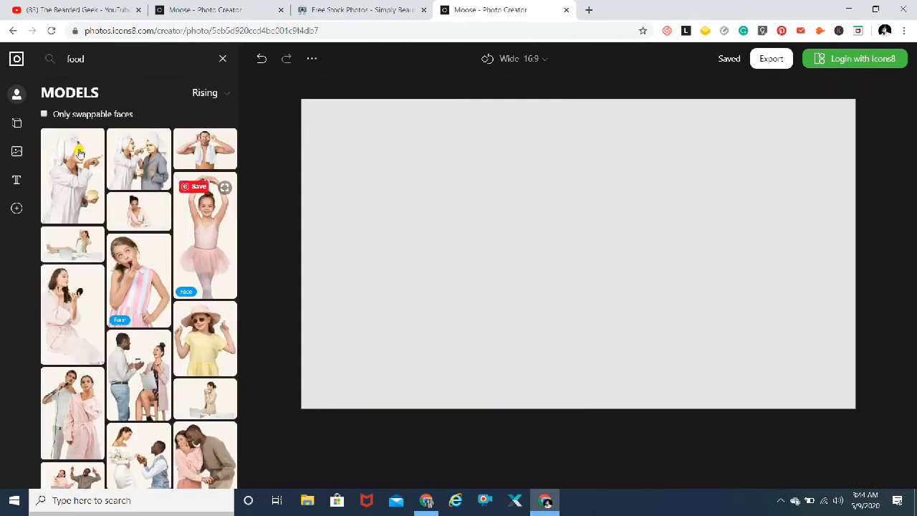
Browse the objects under the "food" search, and replace the search term with "breakfast"
click(16, 125)
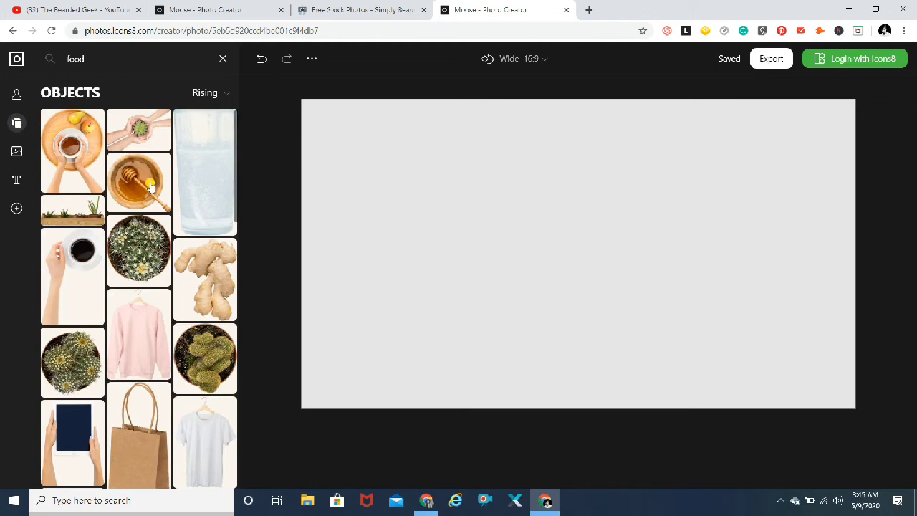
scroll(133, 180, down, 4)
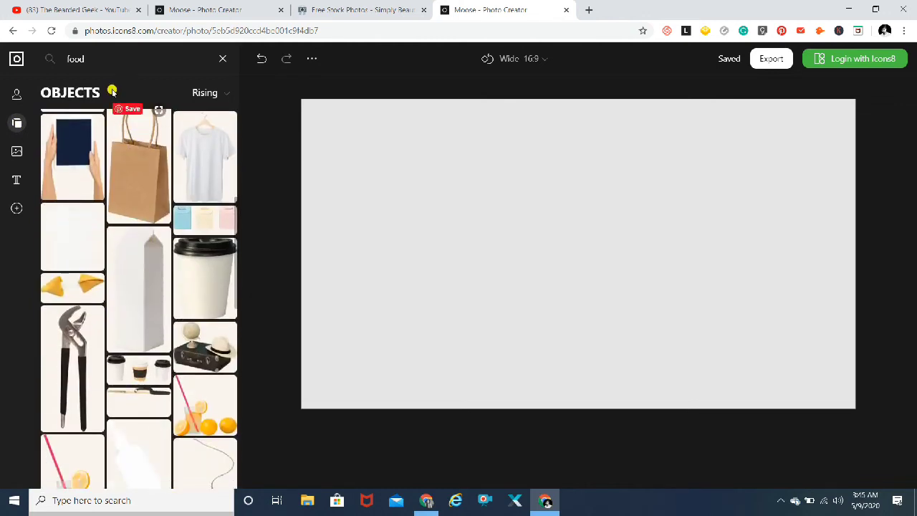
click(100, 62)
key(BackSpace)
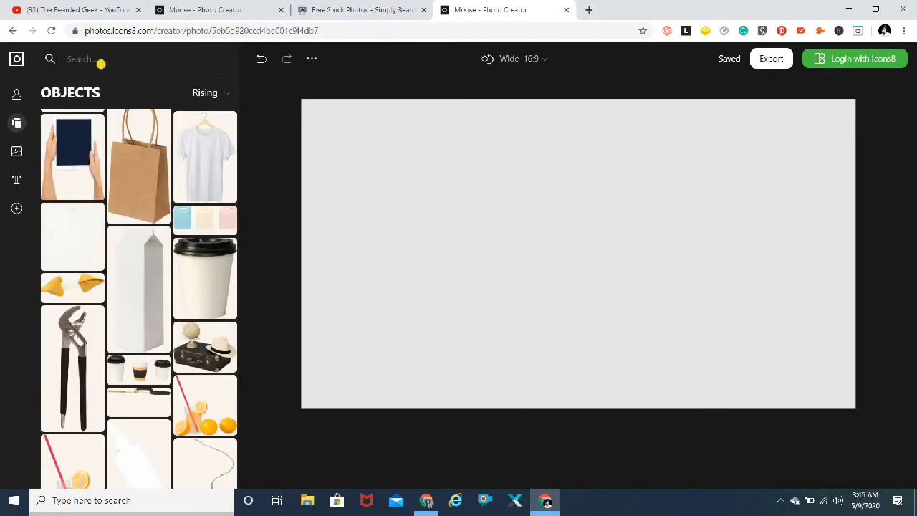
text(breakfast)
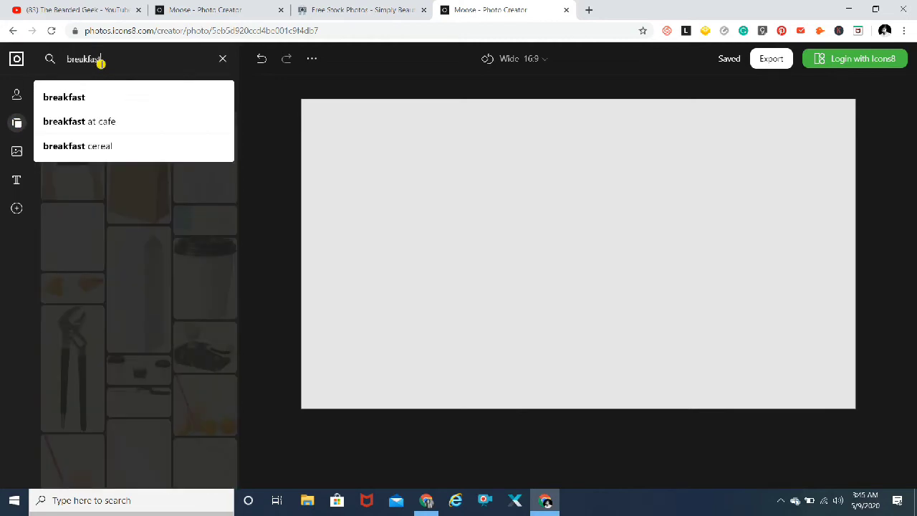
key(Return)
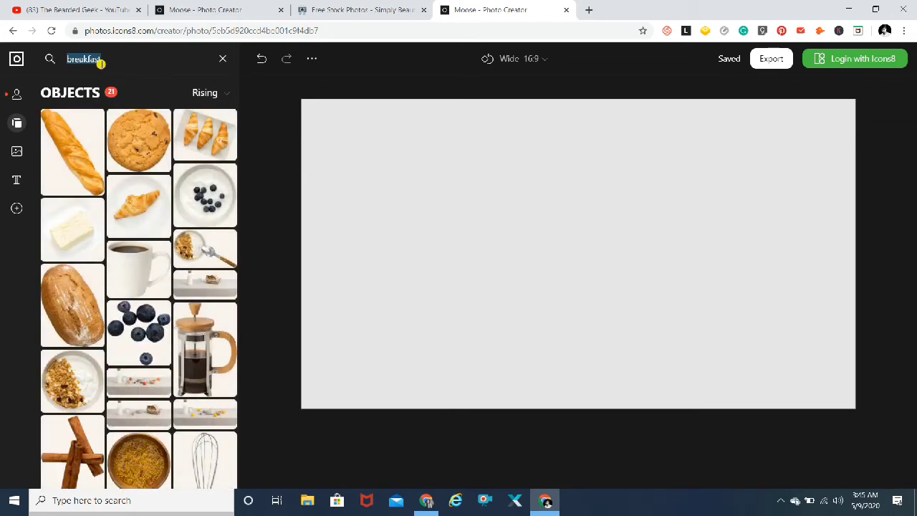
Add the round cookie, the loose blueberries and the bowl of yogurt with granola to the canvas
click(140, 152)
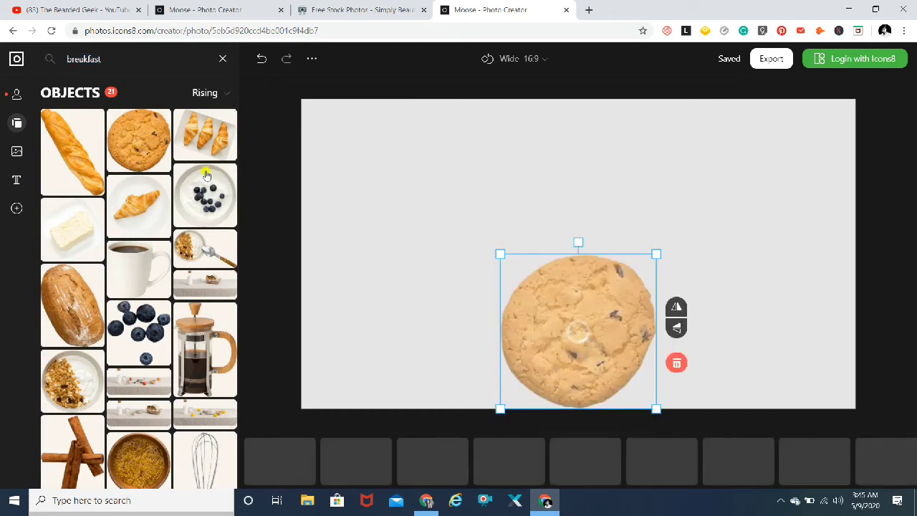
click(137, 337)
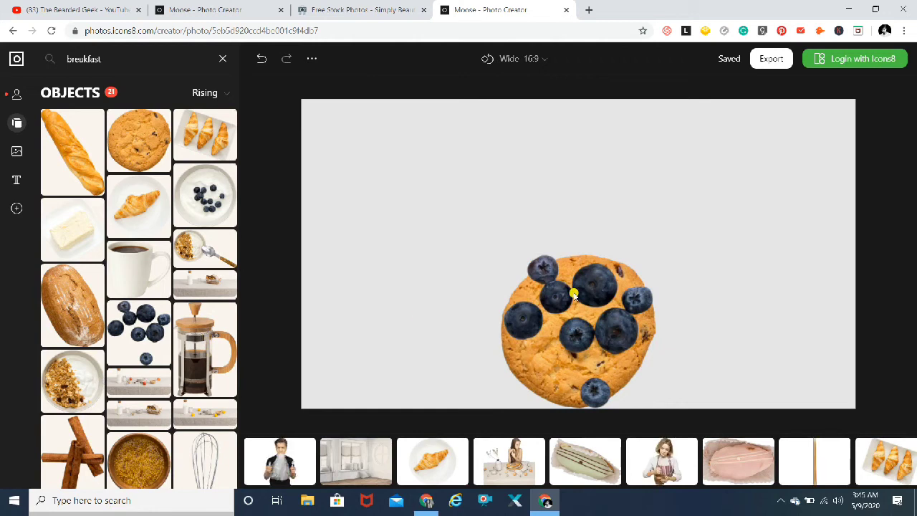
click(73, 380)
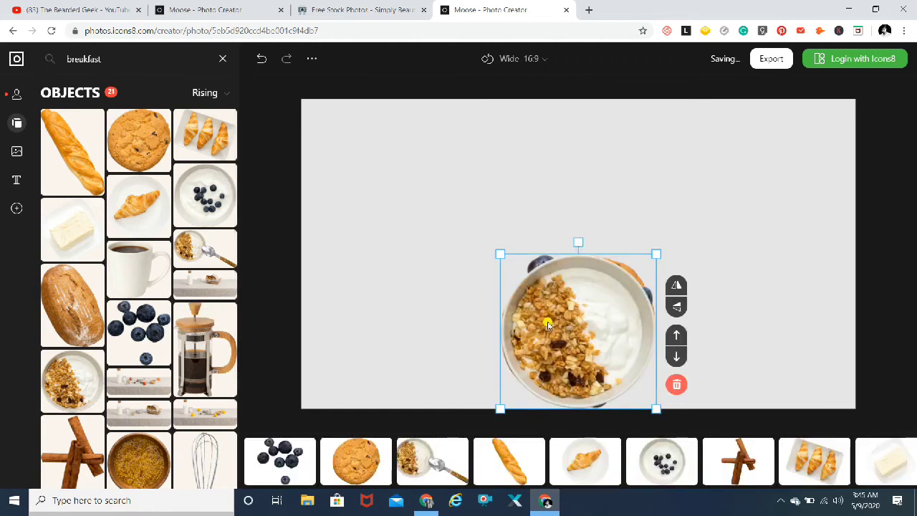
Place the slightly reduced granola bowl in the canvas's upper-left corner and the cookie, shrunk to a small size, beside it
drag(548, 322, 362, 182)
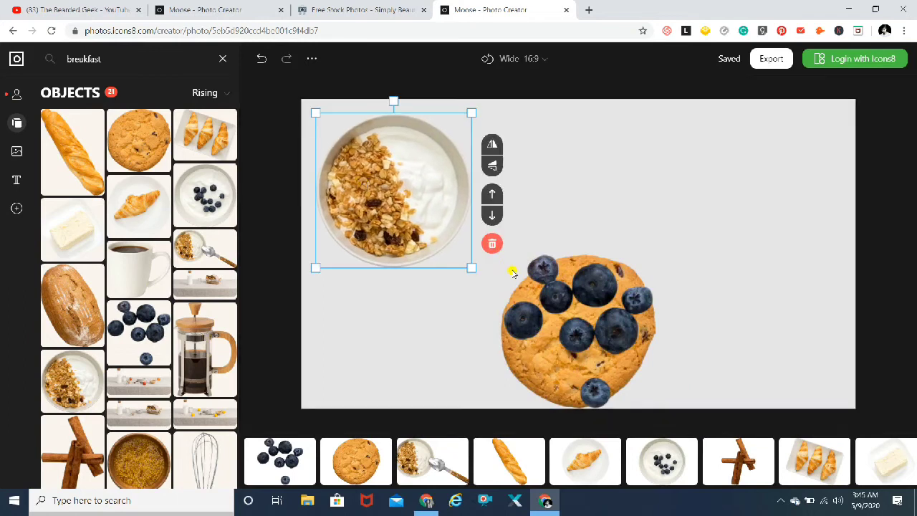
drag(472, 267, 442, 238)
drag(561, 317, 530, 188)
drag(624, 281, 496, 176)
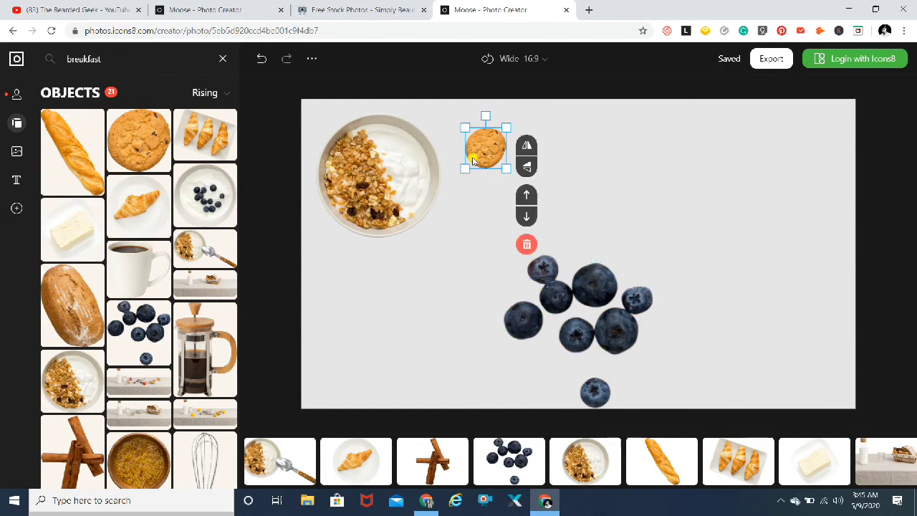
Shrink the blueberries to about half size and place them just below the small cookie, beside the granola bowl
click(605, 296)
drag(653, 407, 554, 340)
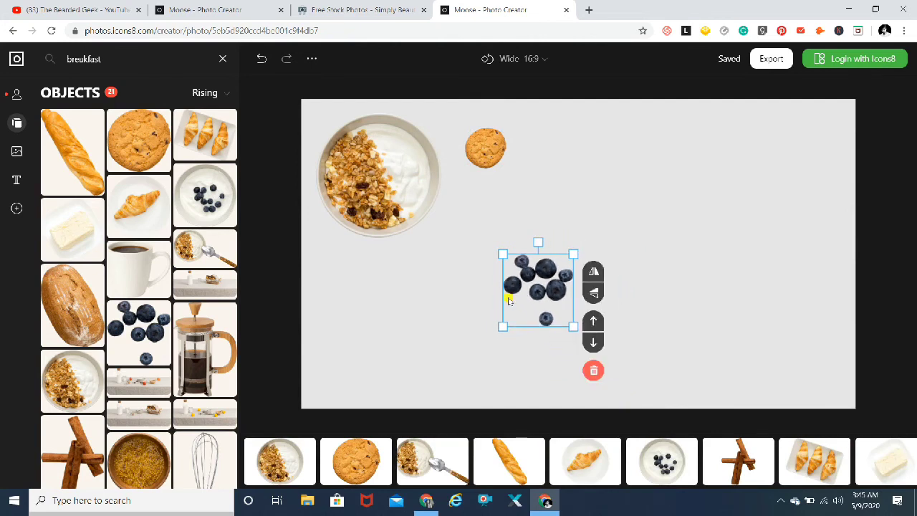
drag(516, 284, 457, 189)
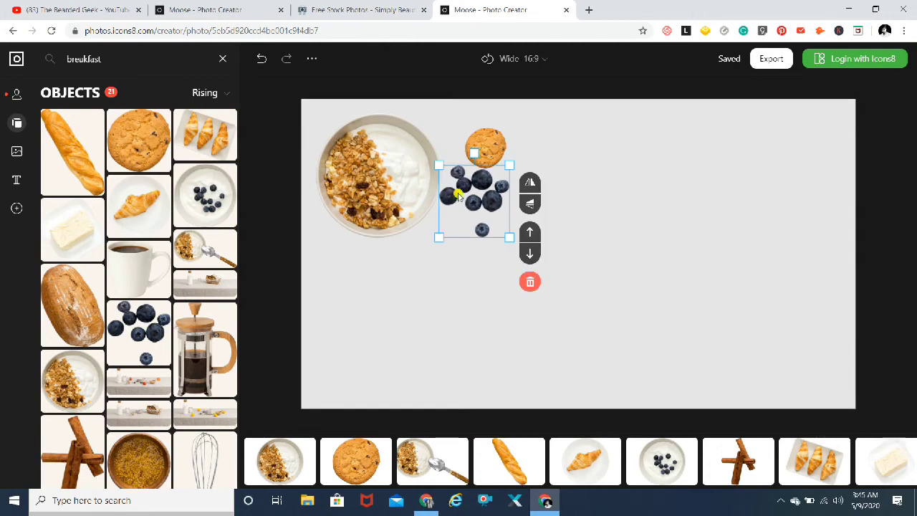
click(663, 262)
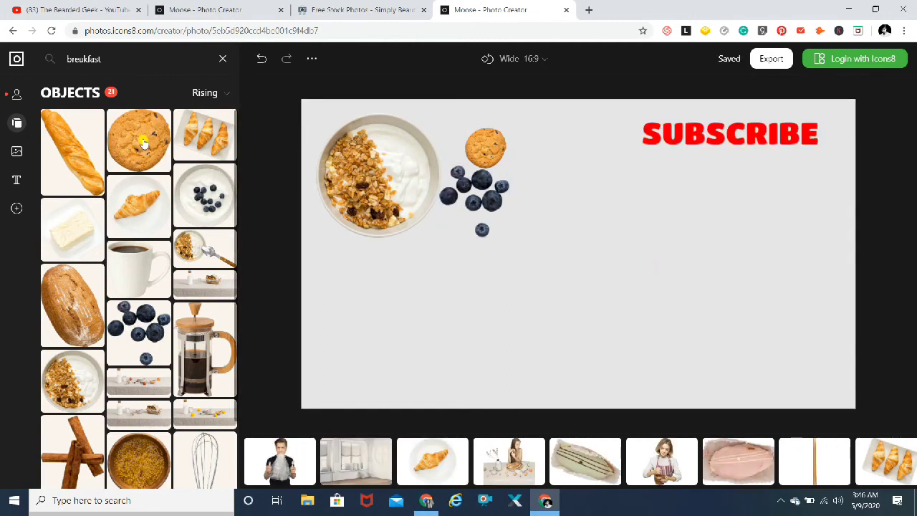
Add a second cookie, rotate it about 90° clockwise, mirror it, shrink it and place it at the granola bowl's lower-right edge
click(144, 143)
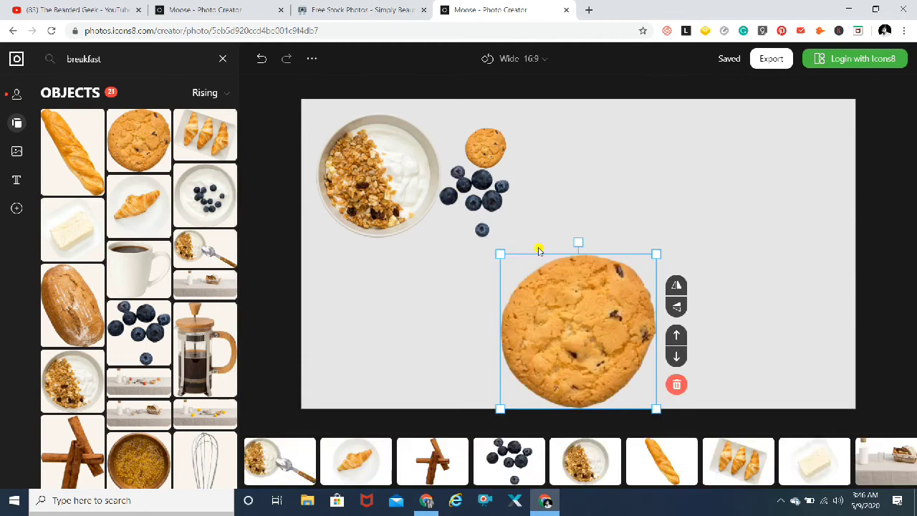
drag(577, 241, 681, 330)
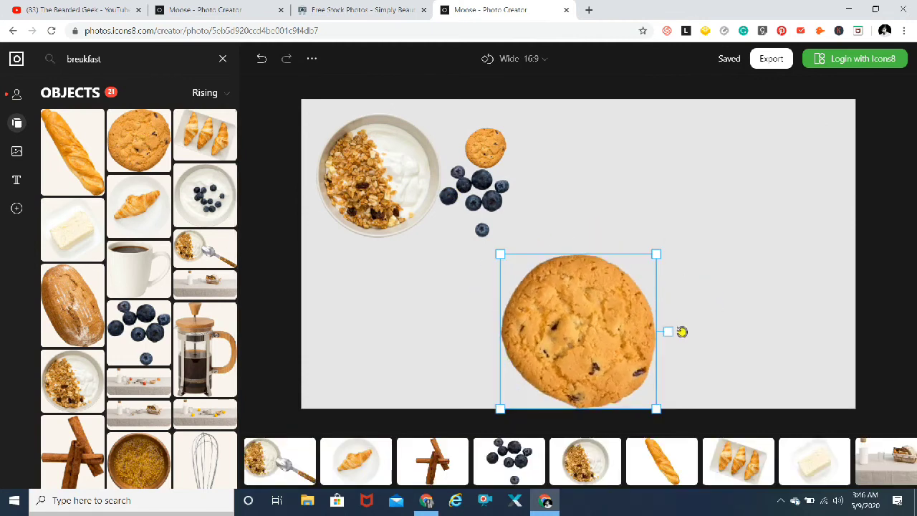
click(677, 293)
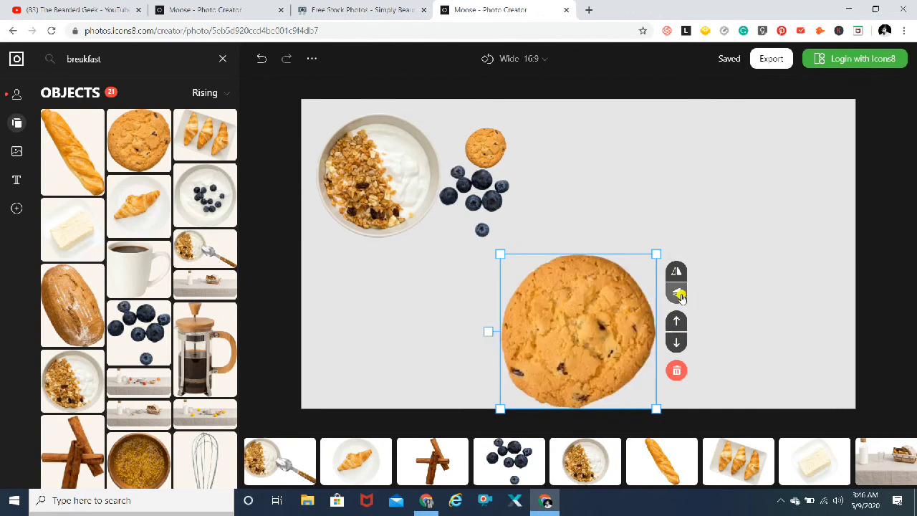
drag(656, 408, 547, 322)
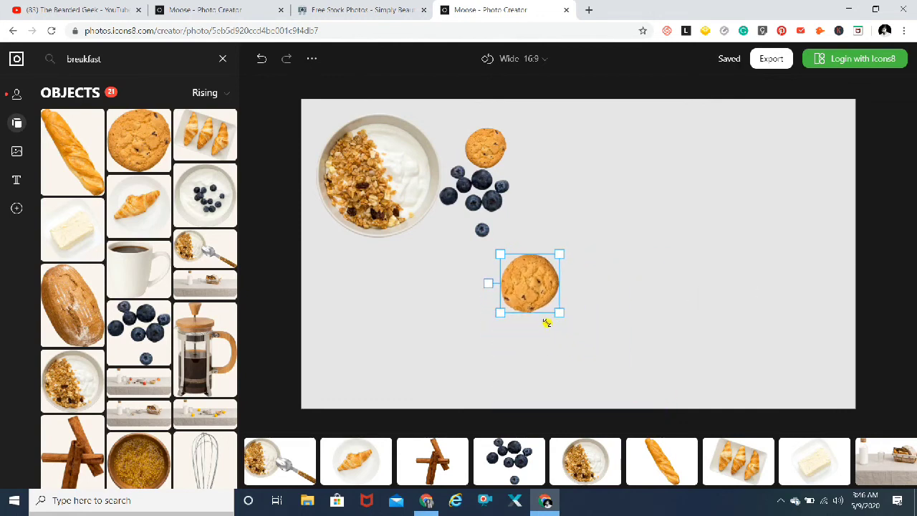
drag(520, 286, 436, 258)
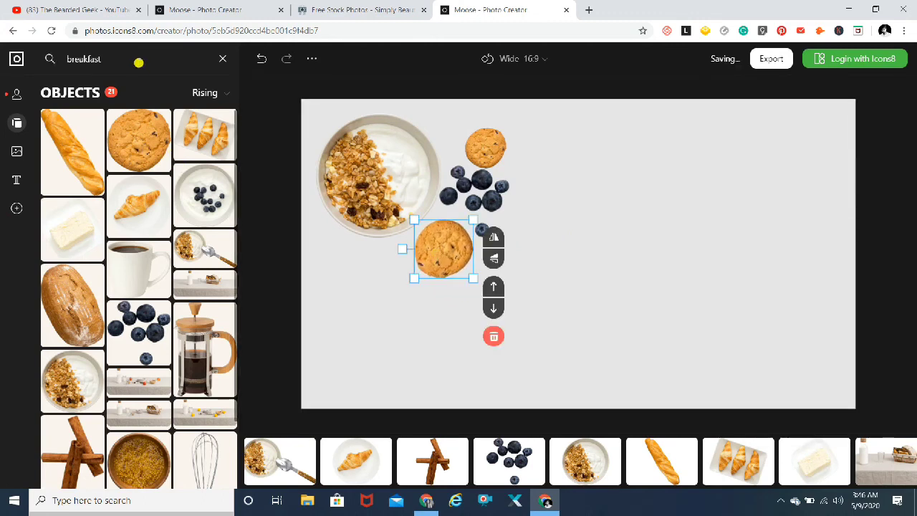
Search the object library for cherry tomatoes, look through the results and clear the search
click(138, 62)
text(cherry)
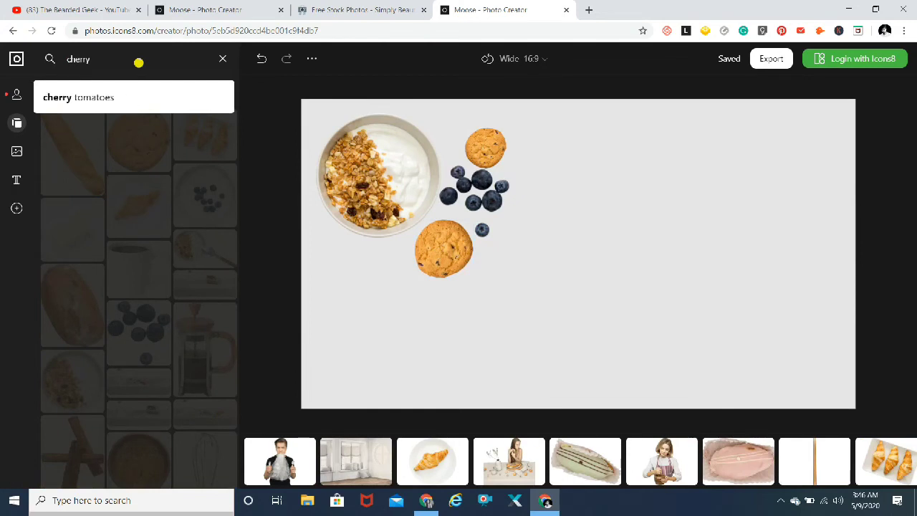
key(Down)
key(Return)
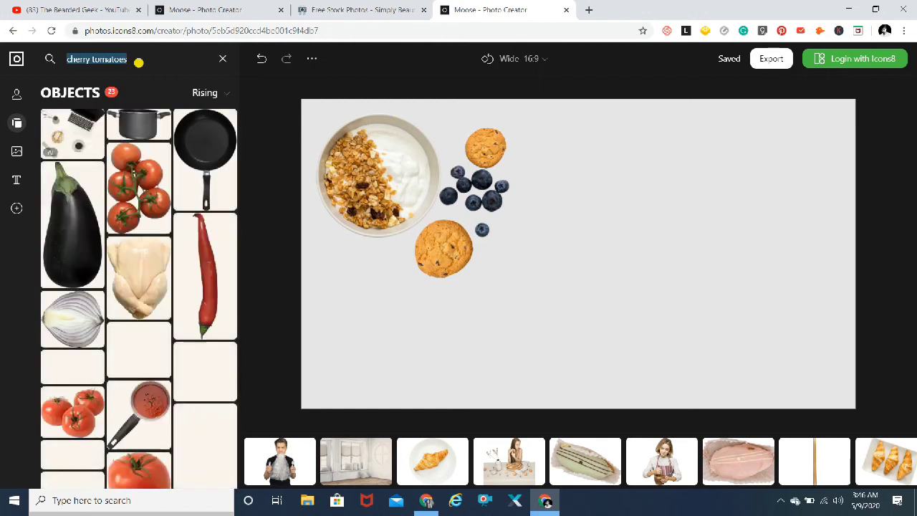
scroll(187, 326, down, 3)
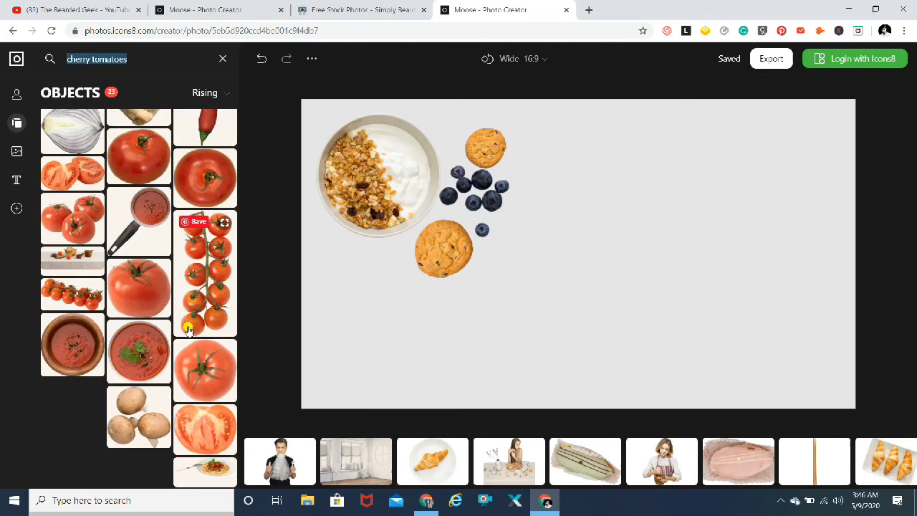
scroll(188, 329, up, 3)
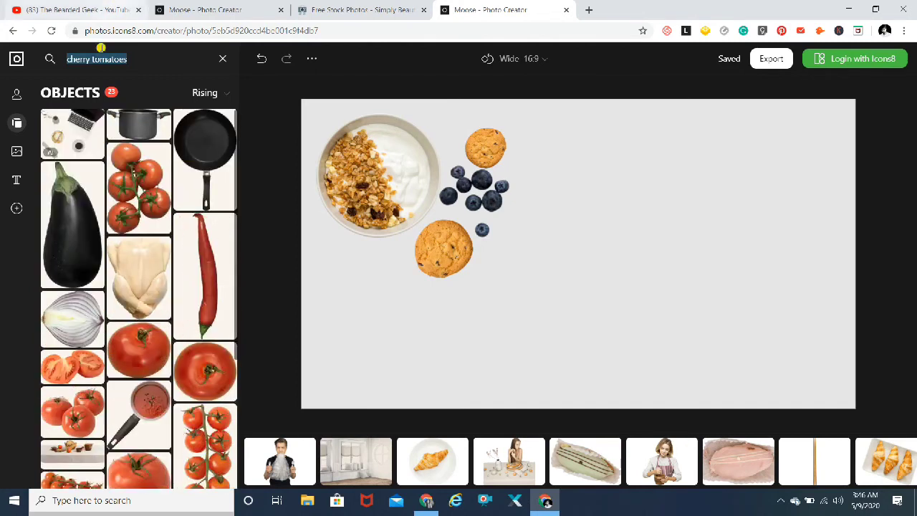
key(BackSpace)
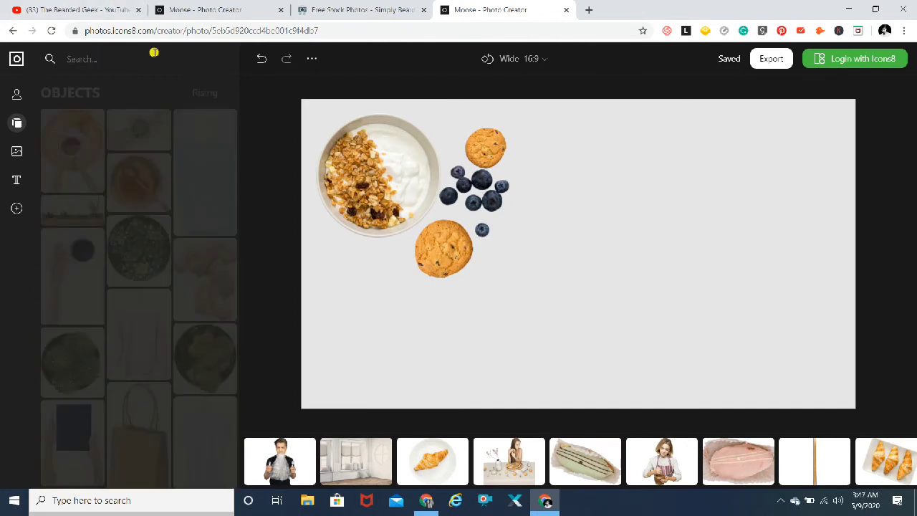
text(cake)
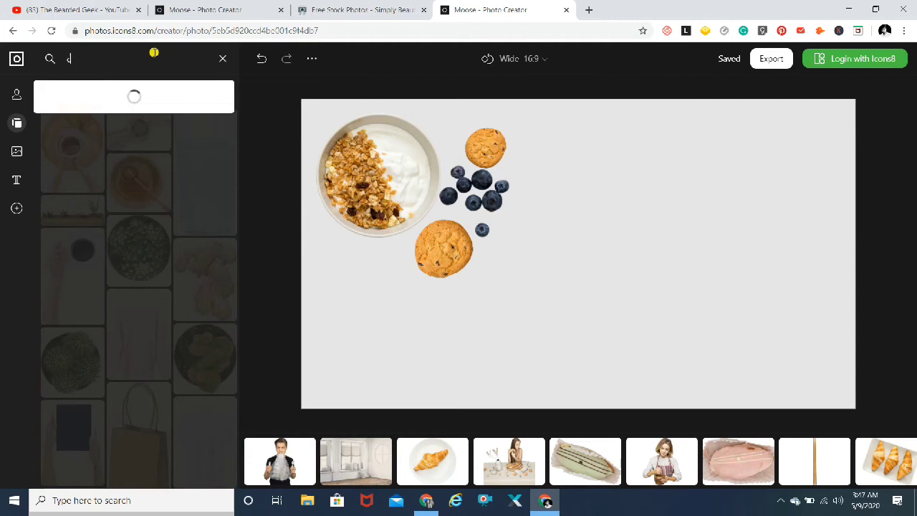
key(BackSpace)
key(BackSpace)
key(BackSpace)
key(BackSpace)
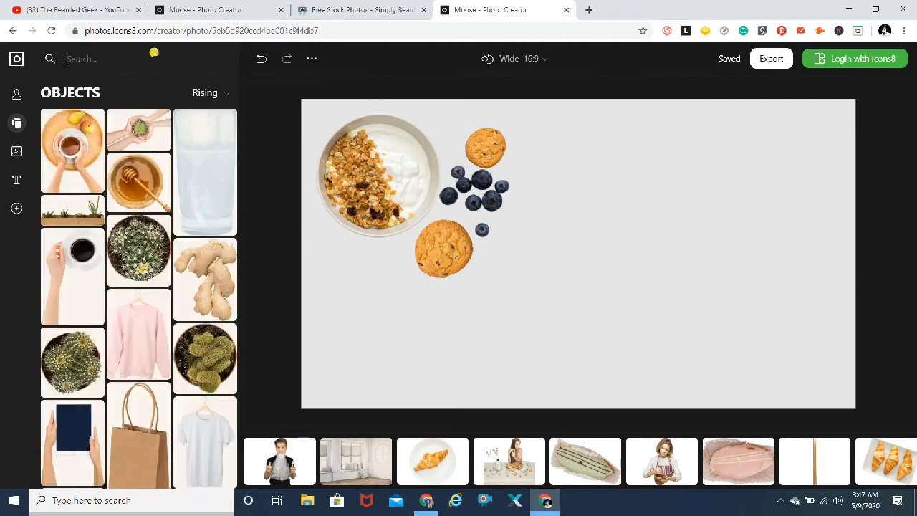
Search the object library for food and add the baguette to the canvas
text(food)
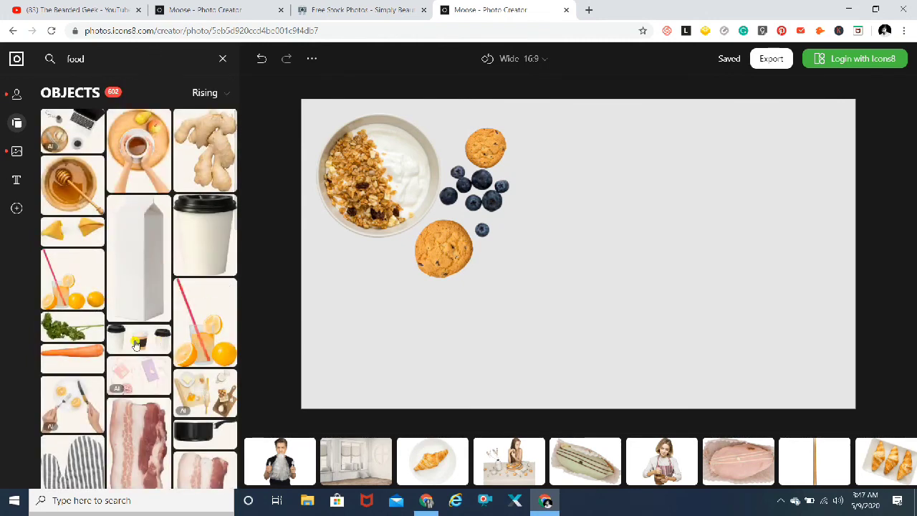
scroll(135, 345, down, 5)
scroll(135, 345, down, 4)
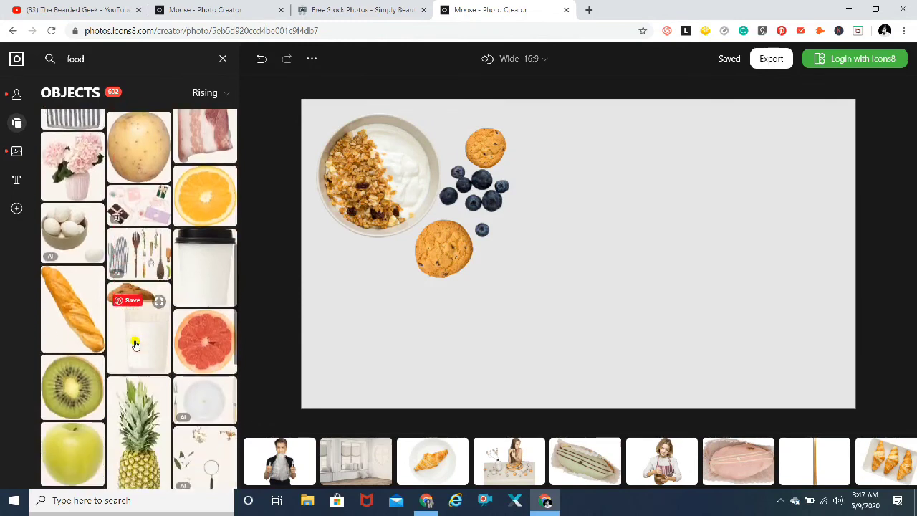
scroll(134, 345, up, 1)
scroll(134, 345, up, 1)
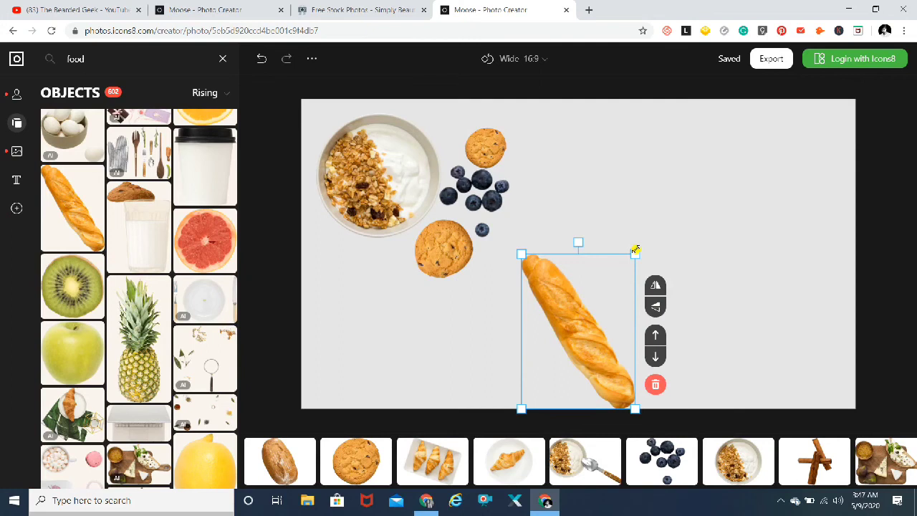
Shrink the baguette to about half size and place it just below the granola bowl, near the canvas's left edge
drag(637, 252, 579, 328)
drag(547, 354, 340, 258)
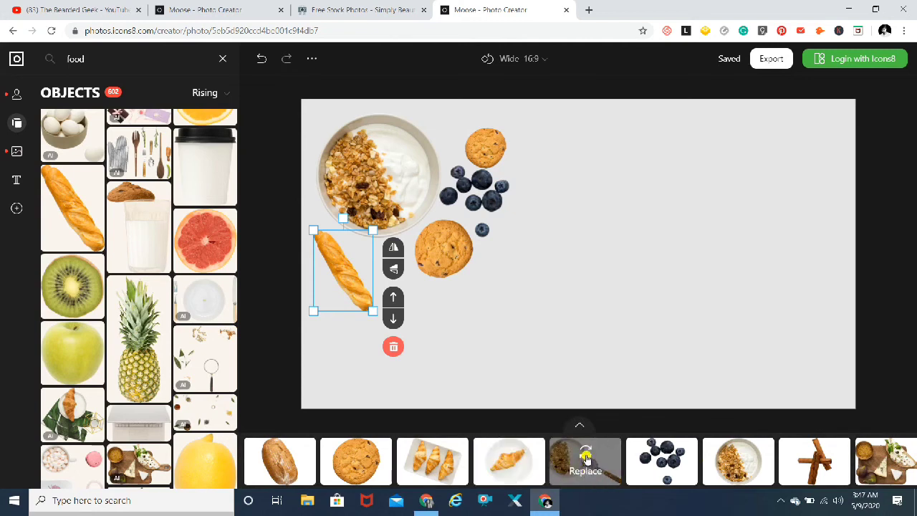
click(593, 316)
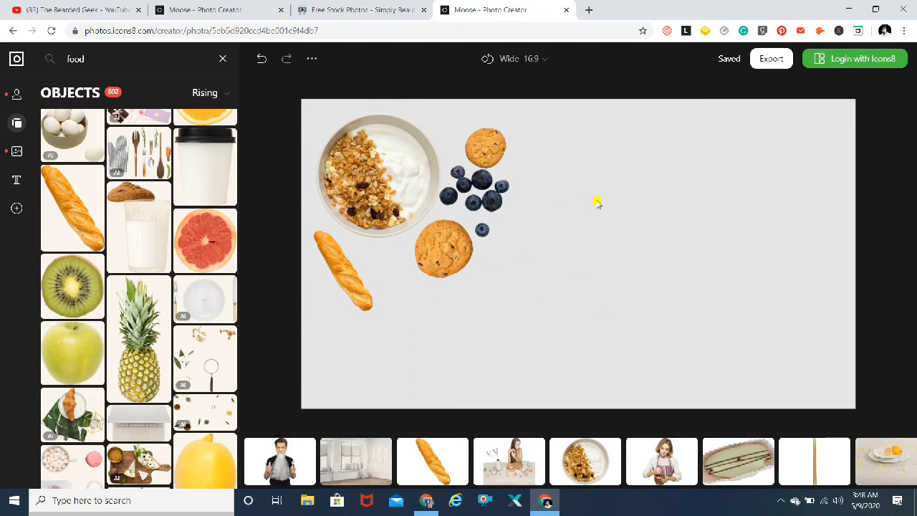
Upload the wooden plank image pexels-photo-172292 from the Stock Photos folder as an own image
click(17, 208)
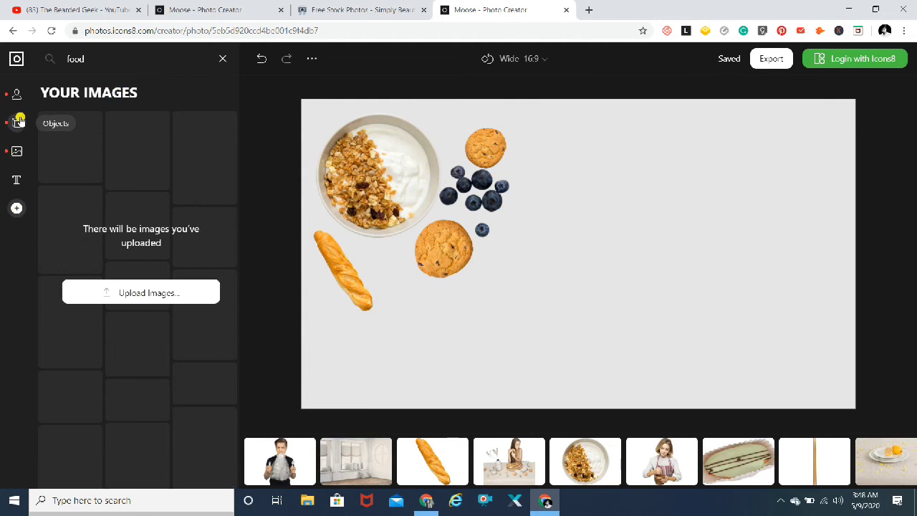
click(139, 299)
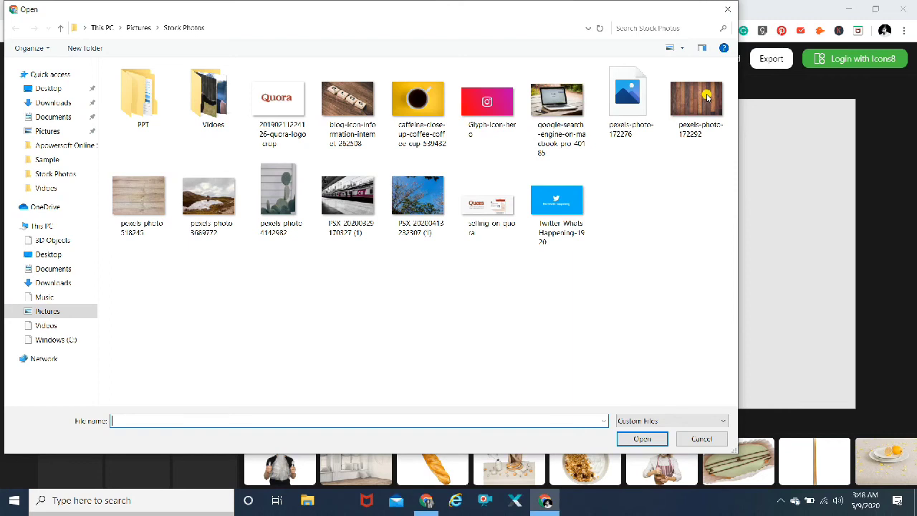
click(707, 96)
click(640, 439)
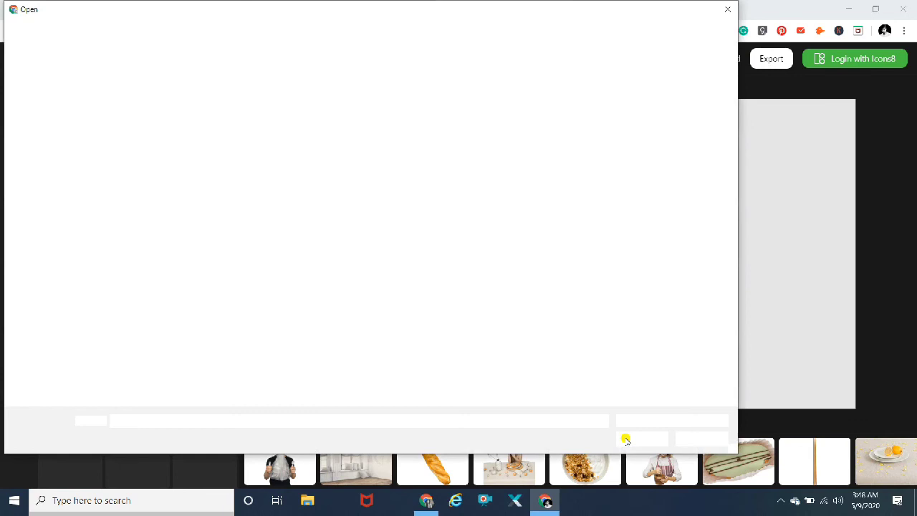
click(674, 103)
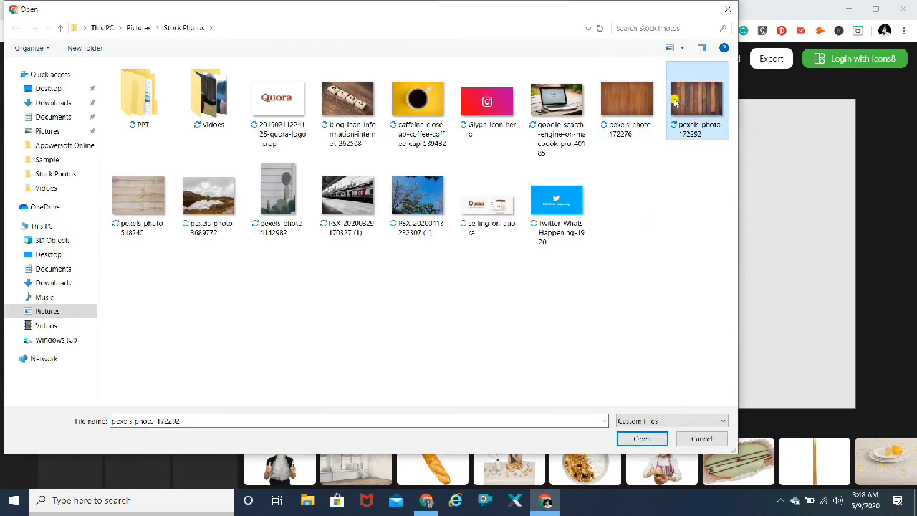
click(640, 438)
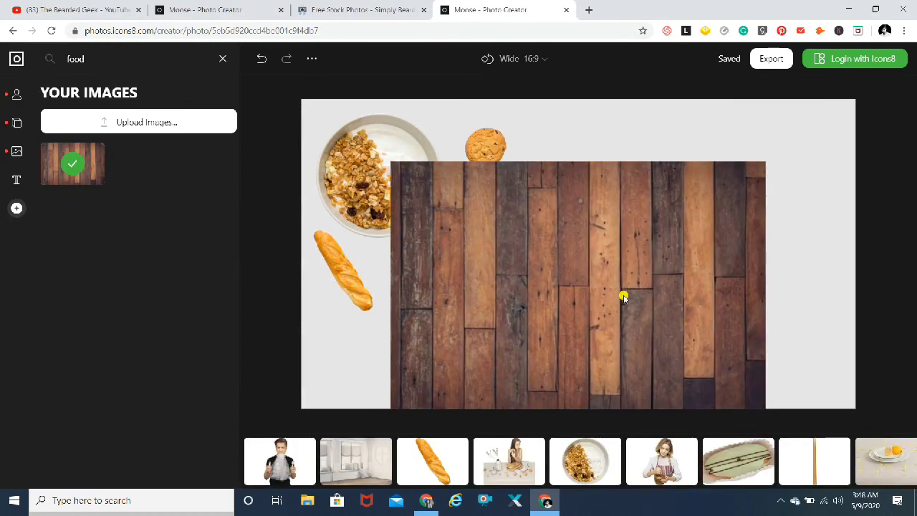
Align the wooden plank image with the canvas's upper-left corner and enlarge it until it covers the whole canvas
drag(618, 295, 583, 279)
drag(530, 232, 477, 191)
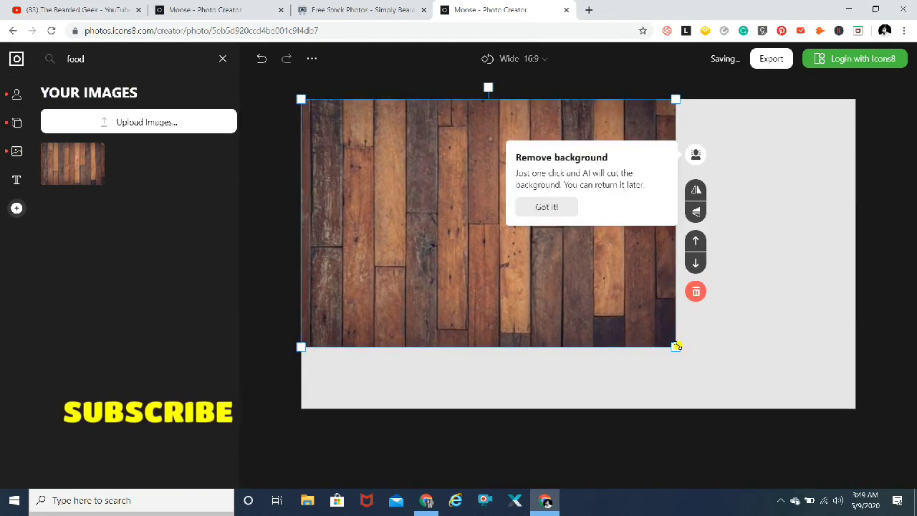
click(452, 201)
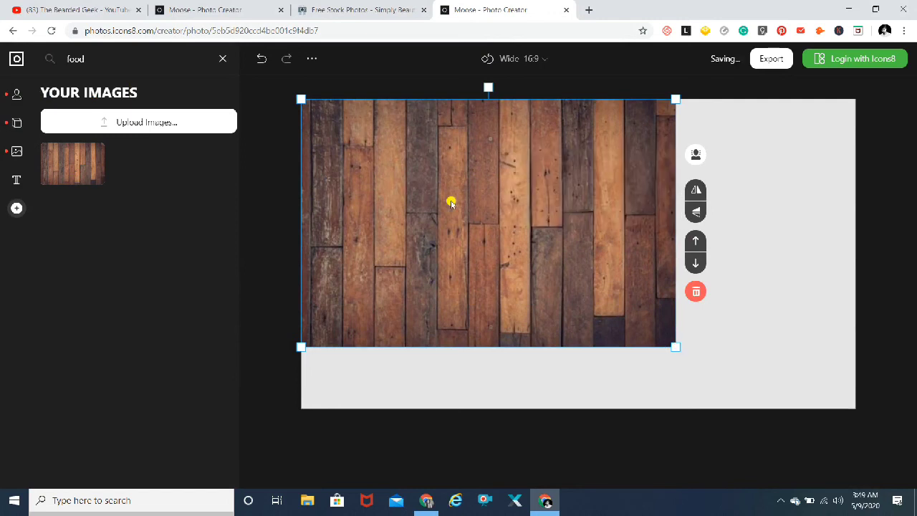
drag(676, 346, 787, 351)
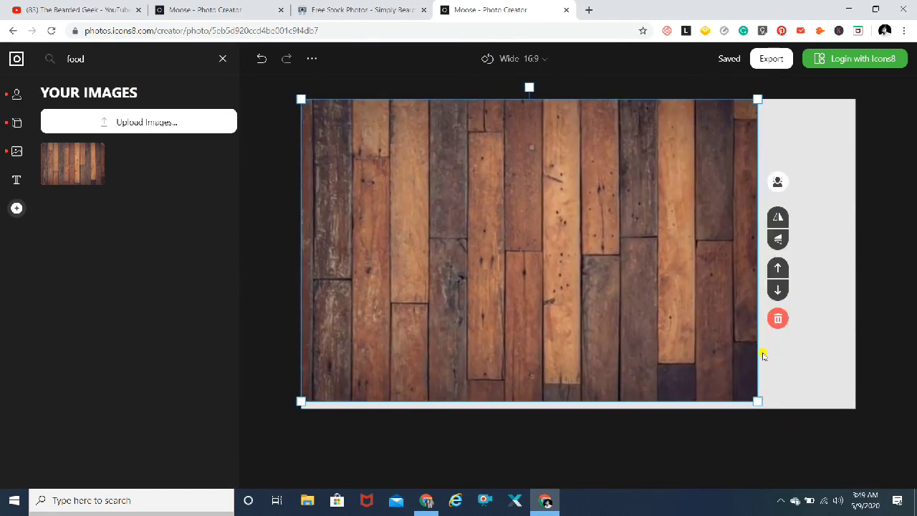
drag(758, 399, 915, 443)
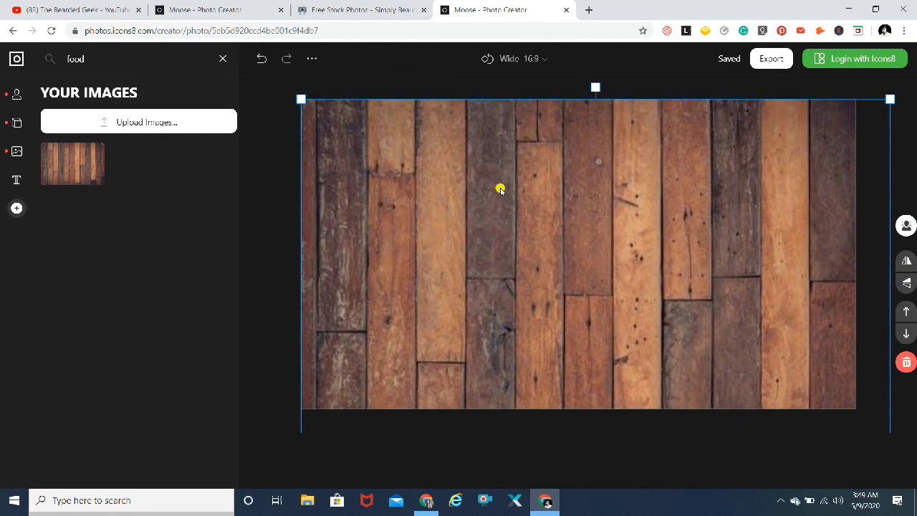
Send the wooden plank image backward behind all the food objects and deselect it
click(905, 338)
click(906, 338)
click(905, 338)
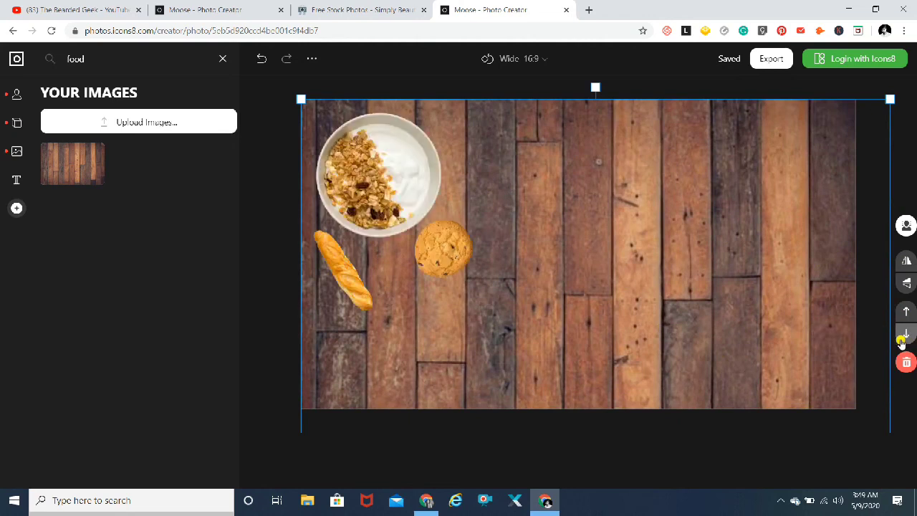
click(906, 338)
click(904, 339)
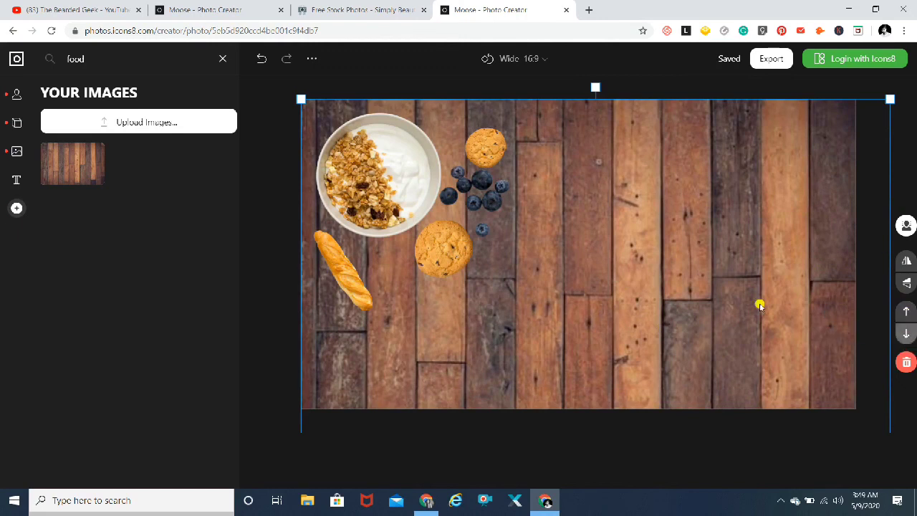
click(267, 284)
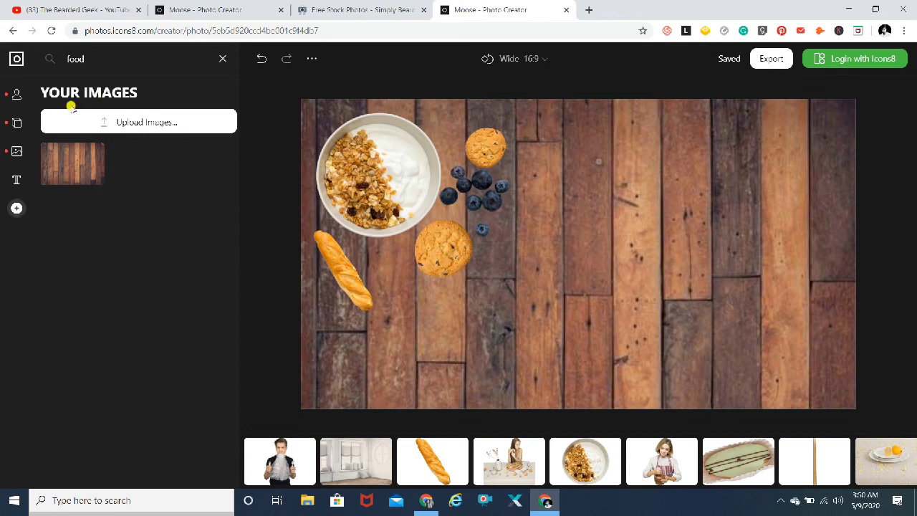
Show the food search results in the model library
click(14, 95)
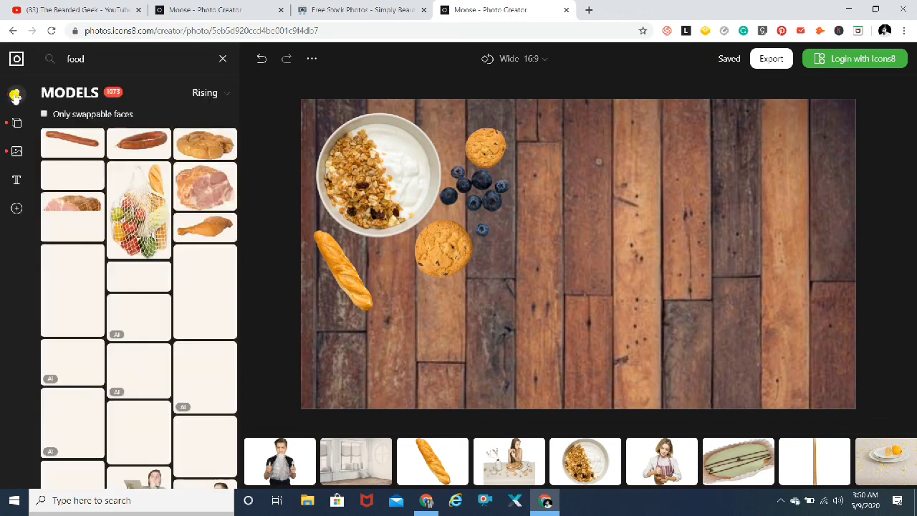